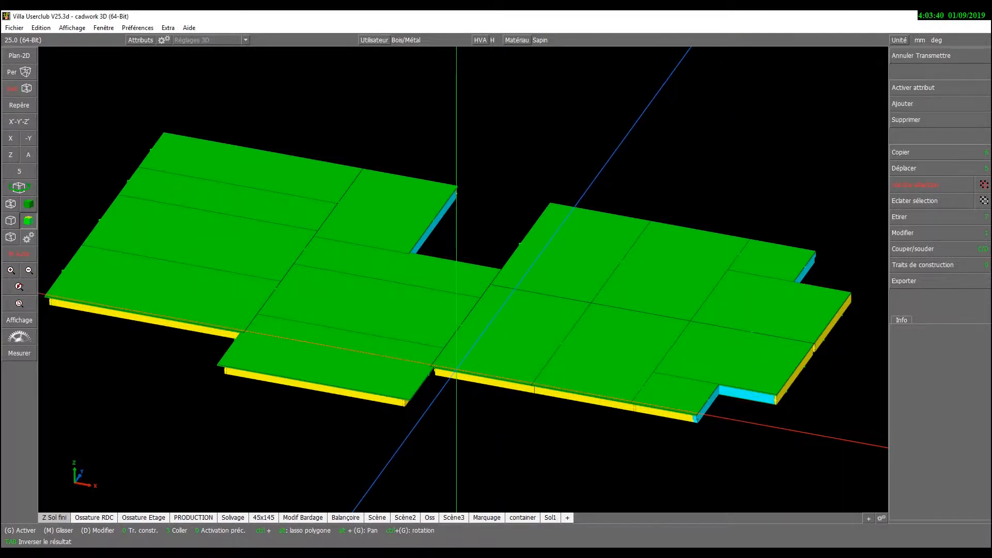
Examine the floor assembly around the OSB panel at the origin, from above and from the joist side below.
scroll(460, 138, up, 3)
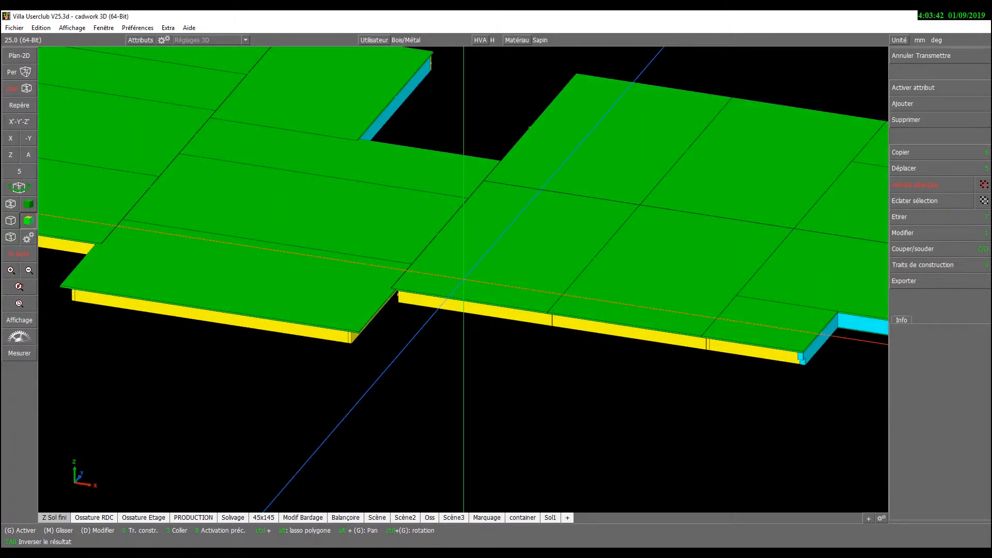
key(Up)
click(464, 258)
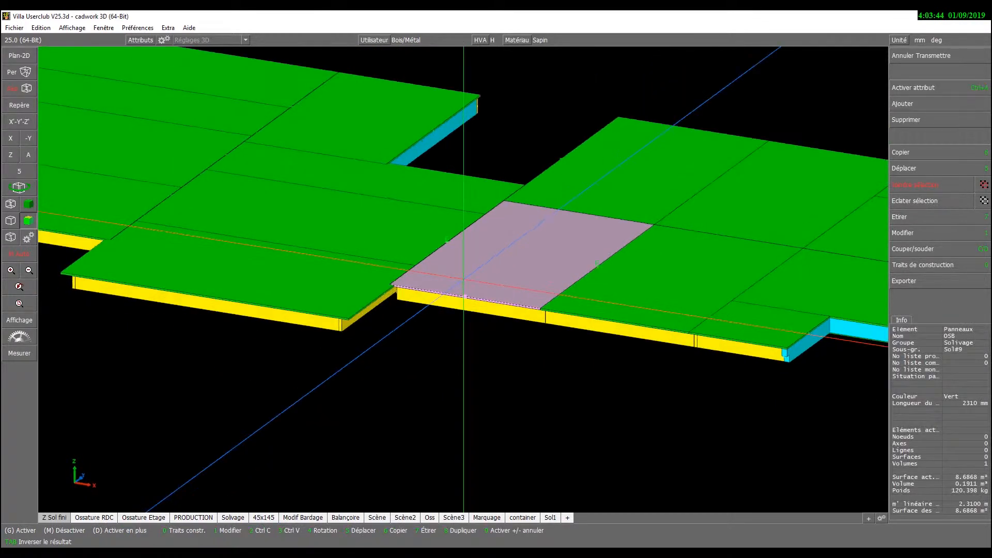
key(Down)
key(Down)
key(Down)
key(Down)
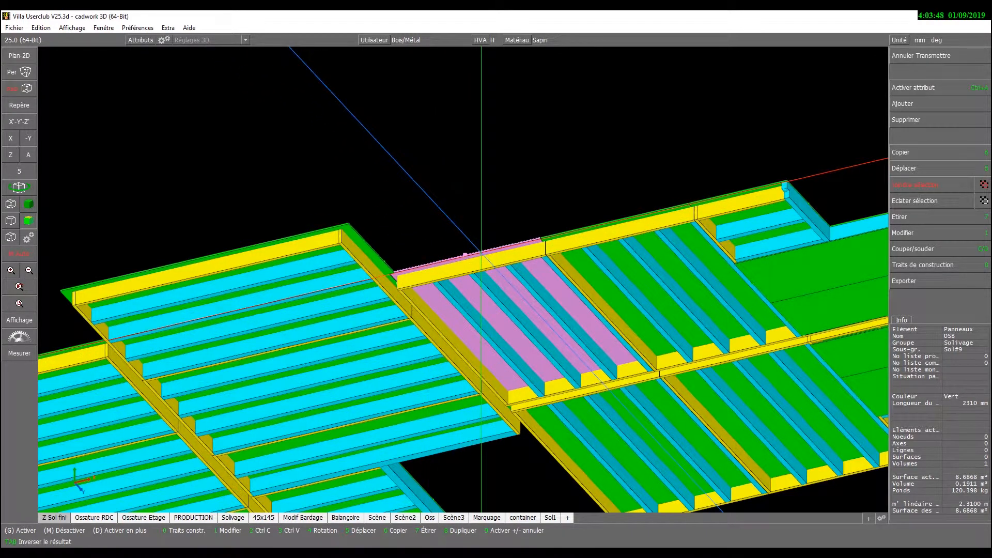
middle_click(488, 239)
key(Up)
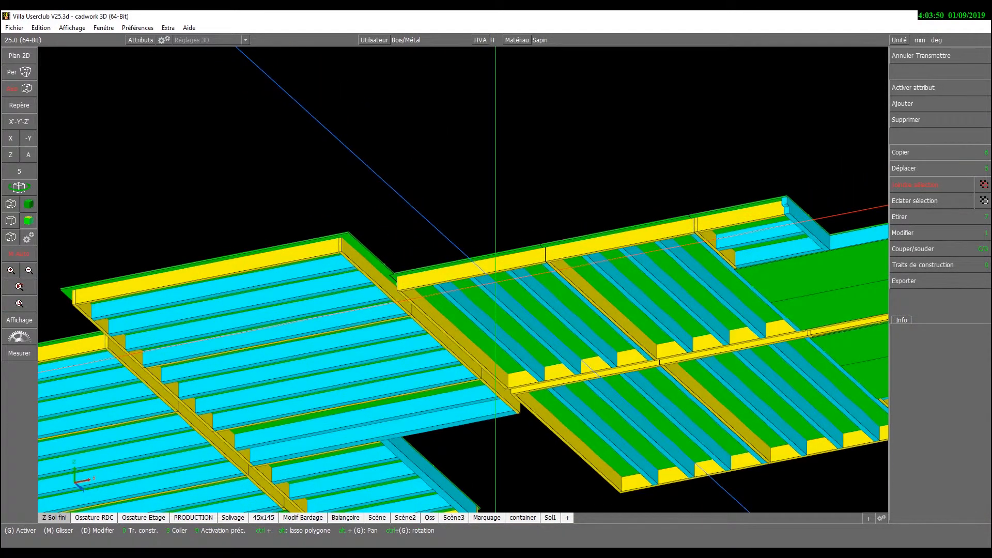
Select the OSB panel at the origin and extend the selection to every part sharing its subgroup Sol#9.
key(Up)
key(Up)
key(Up)
key(Up)
click(465, 309)
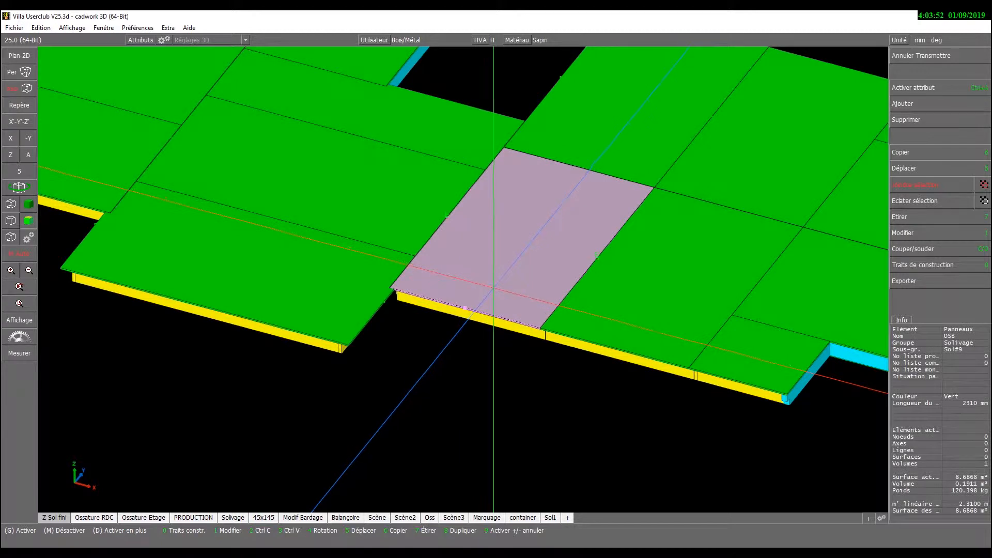
key(ctrl+a)
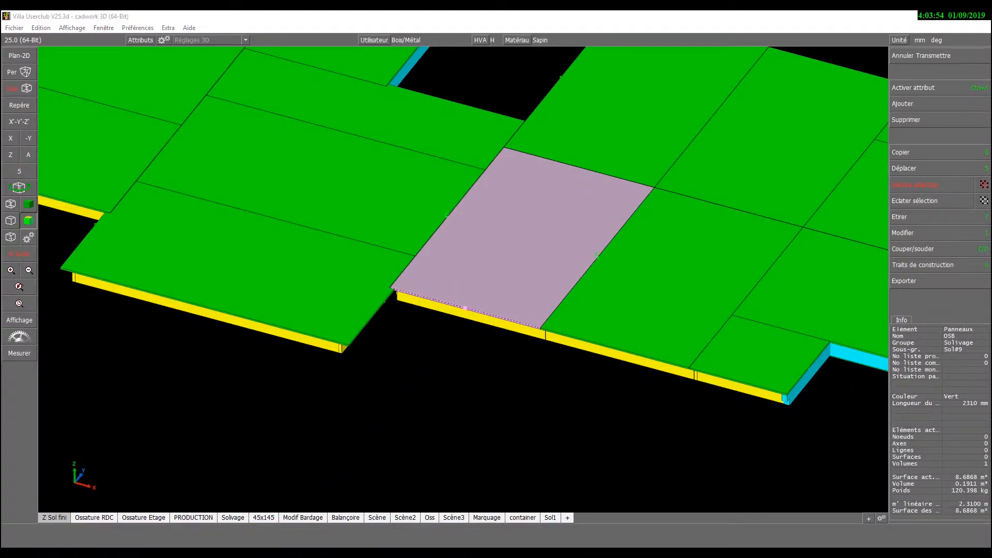
key(Return)
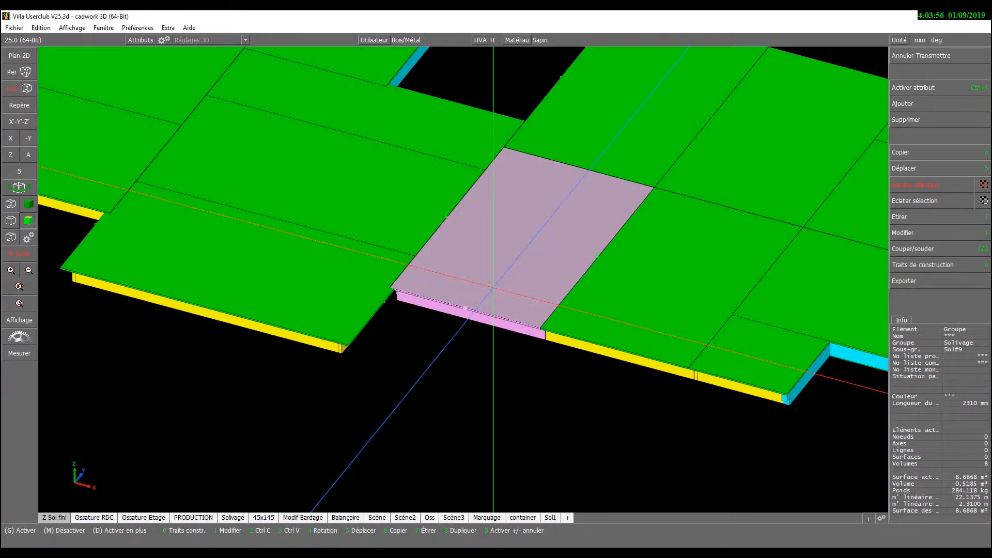
Isolate the selected Sol#9 floor element so only its parts are displayed, and clear the selection.
mouse_move(493, 287)
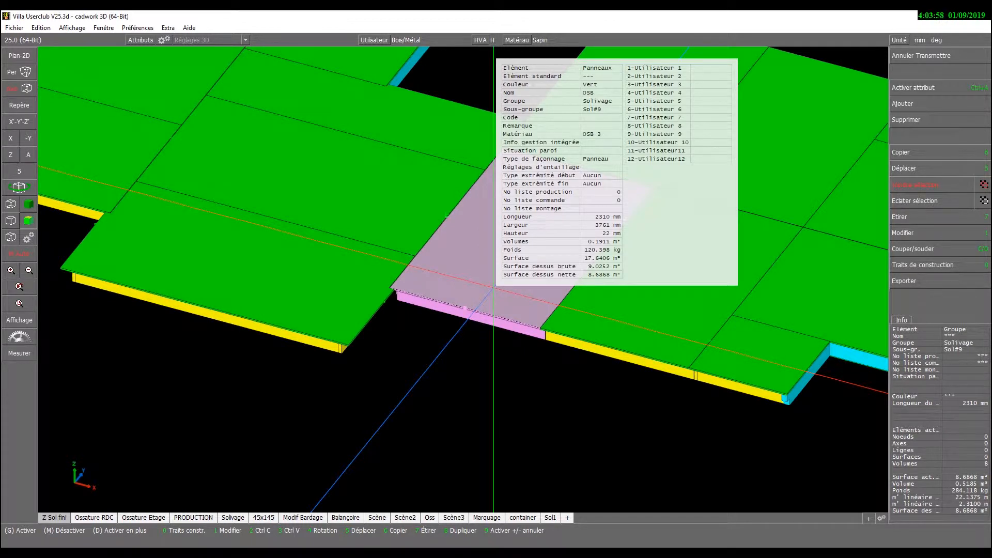
key(i)
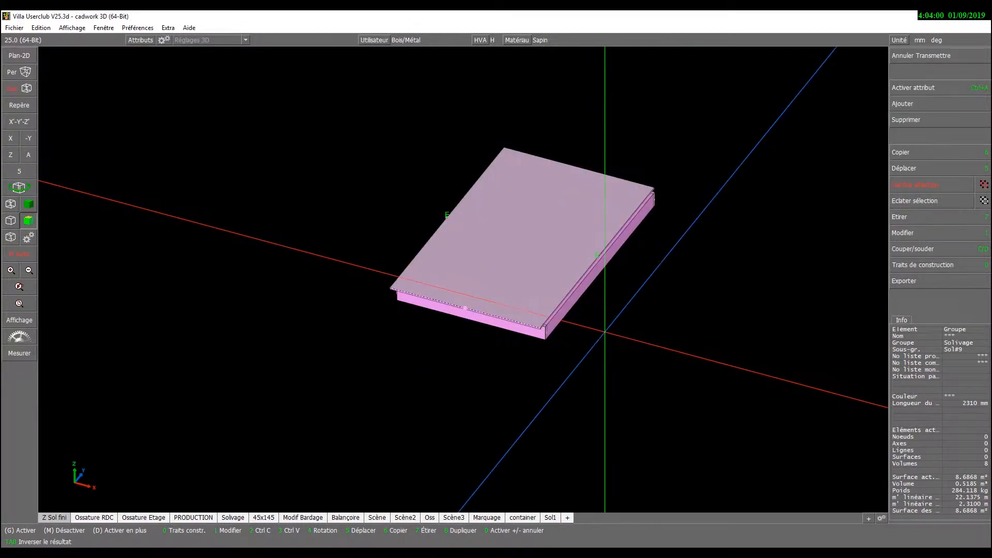
key(Return)
scroll(583, 310, up, 3)
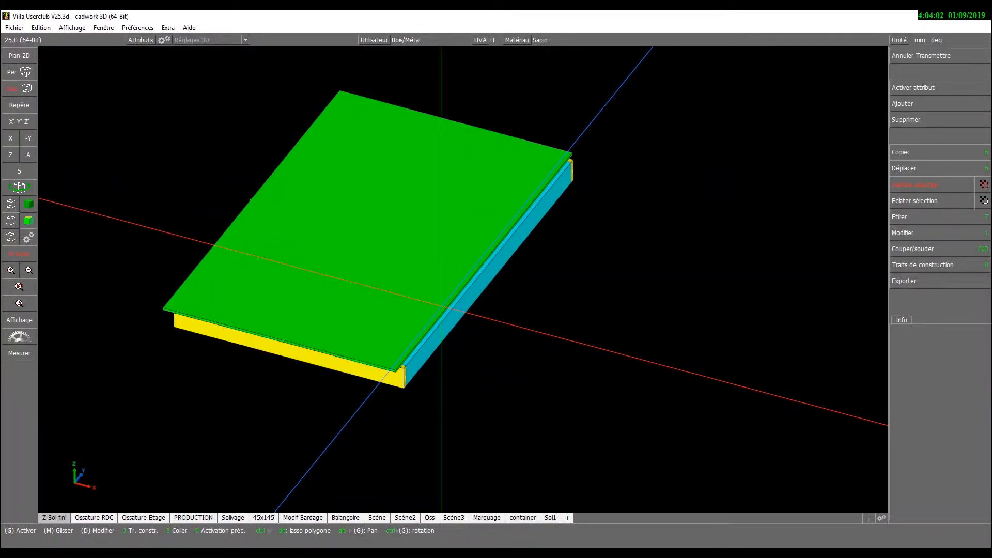
Examine the isolated floor element in a straight side view and at a low oblique angle.
key(Up)
key(Up)
key(Up)
key(Up)
key(Up)
key(Up)
key(Up)
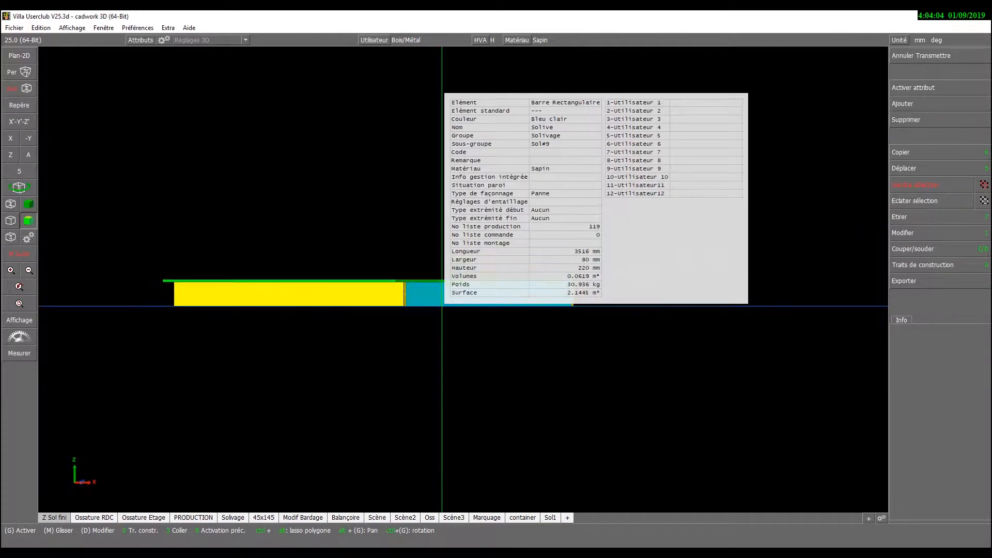
key(Down)
key(Down)
key(Down)
key(Down)
key(Down)
key(Down)
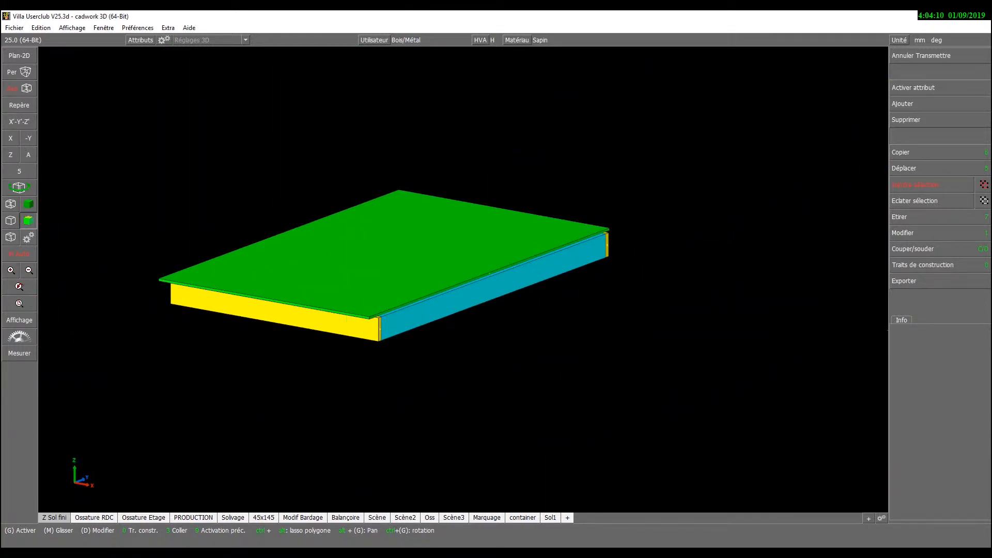
Switch to cadwork 2D to review the floor fabrication plans on sheets 500 and 501, and return to the 3D model.
mouse_move(413, 538)
click(400, 521)
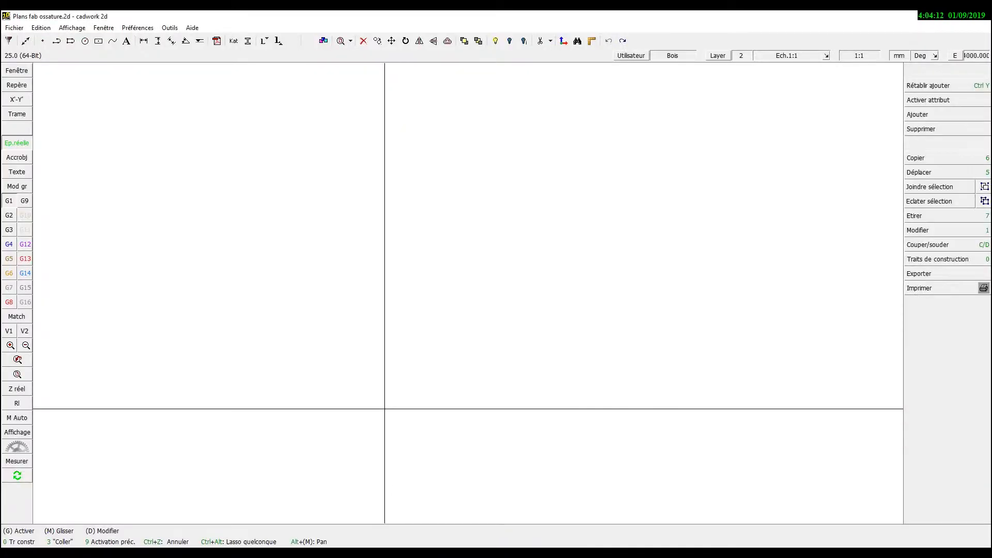
scroll(465, 303, up, 4)
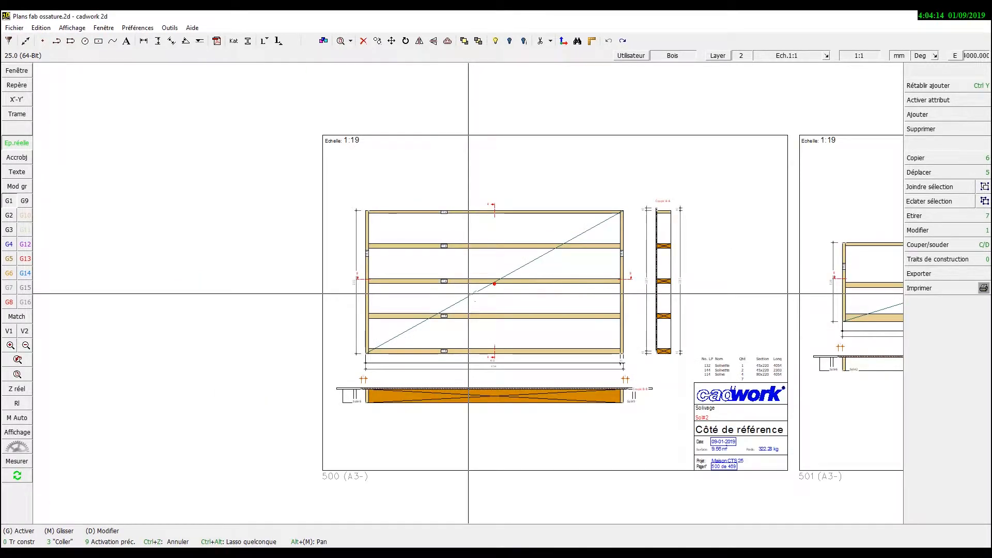
key(Right)
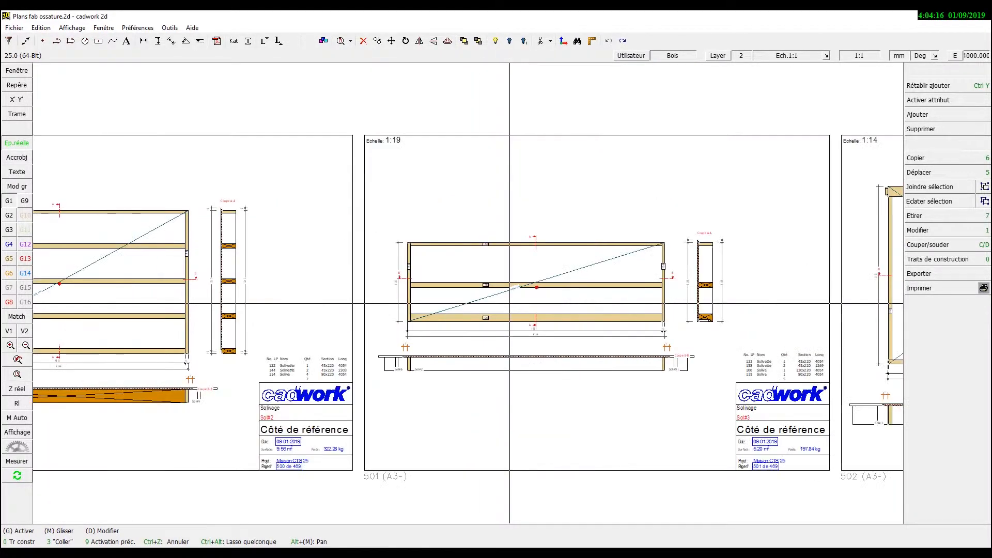
key(Left)
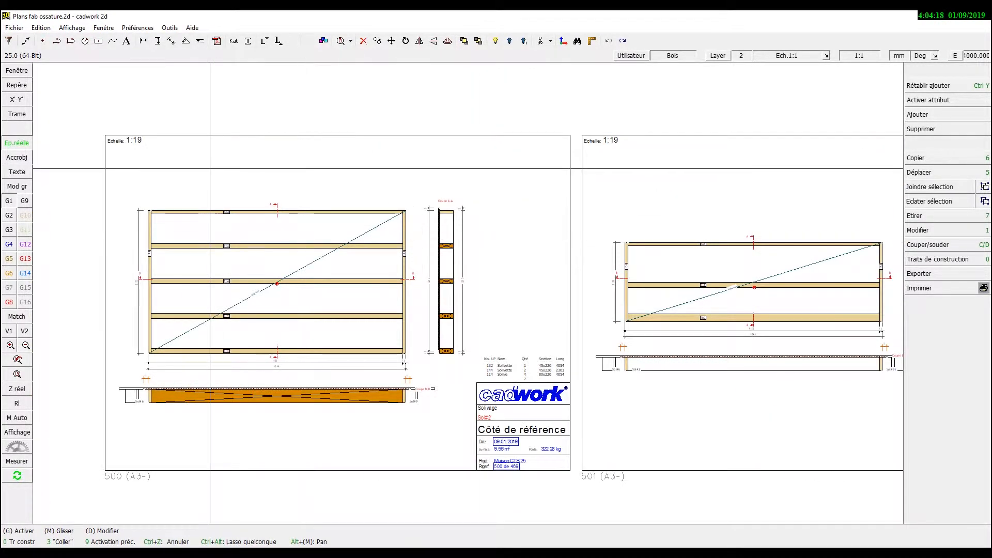
scroll(410, 326, down, 2)
key(Down)
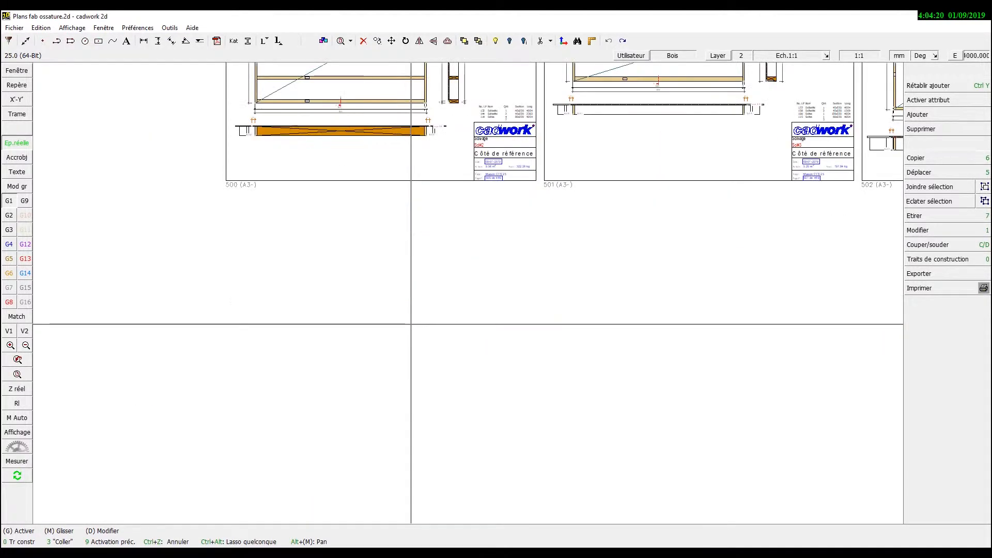
key(alt+Tab)
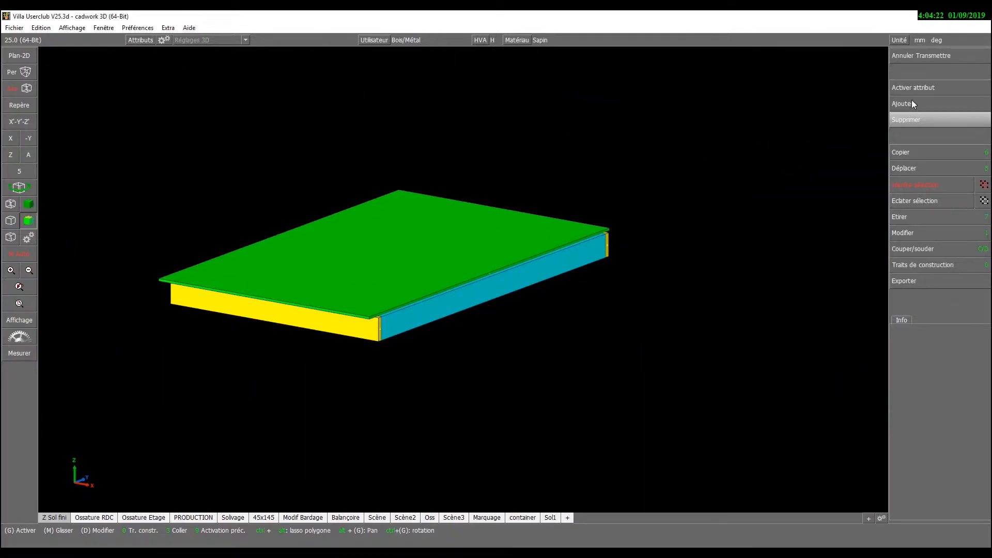
Start a new rectangular panel with thickness 220 mm, the colour blue and the new name "Caisson".
click(912, 101)
click(922, 153)
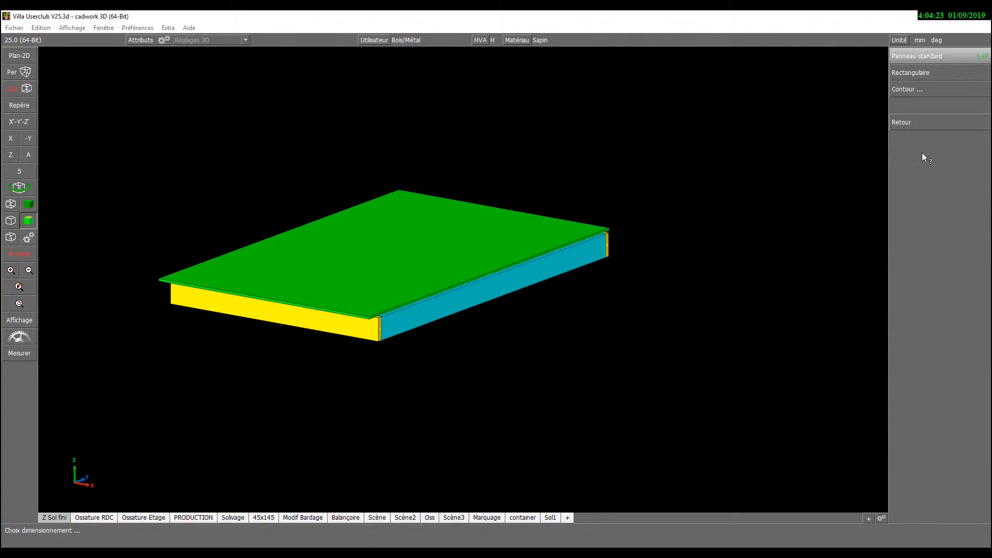
click(935, 75)
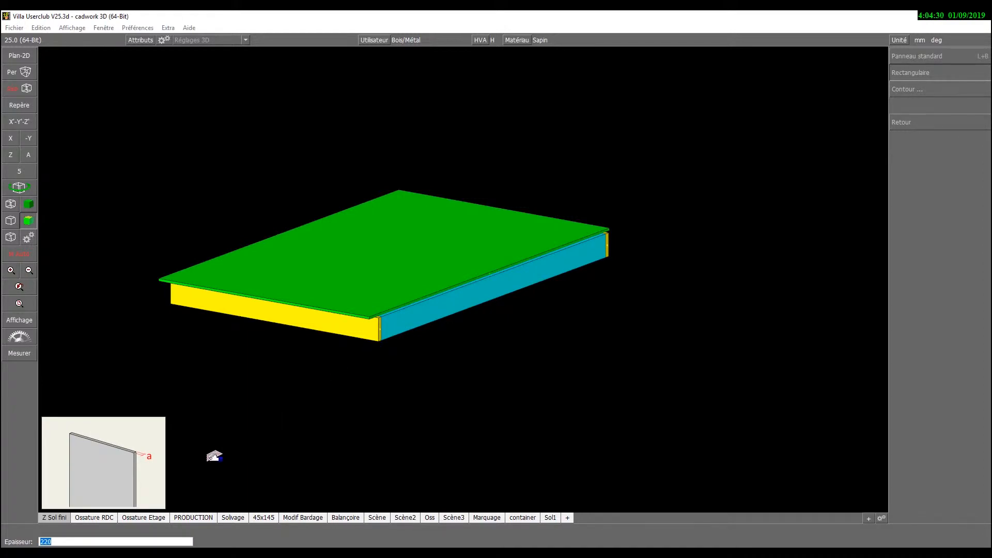
key(Return)
key(Return)
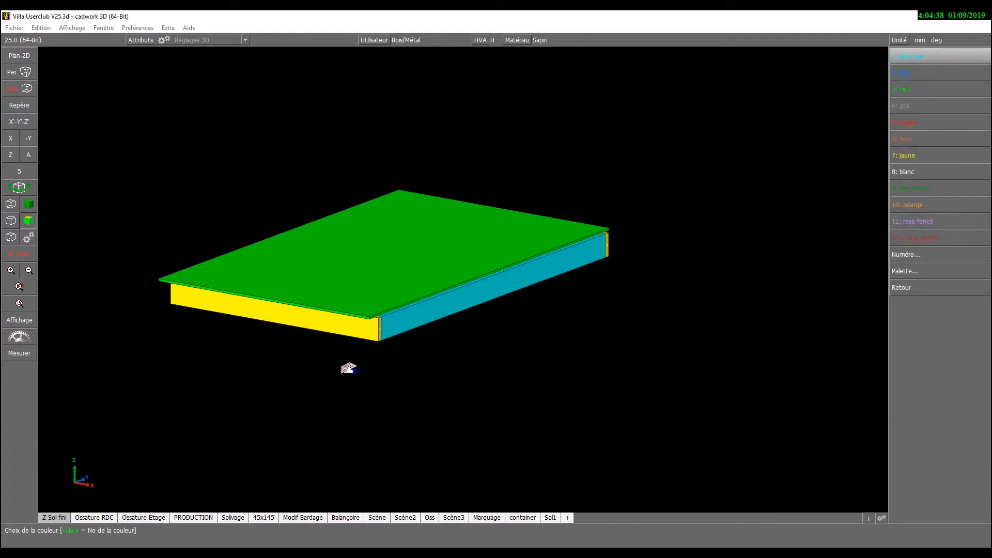
click(944, 70)
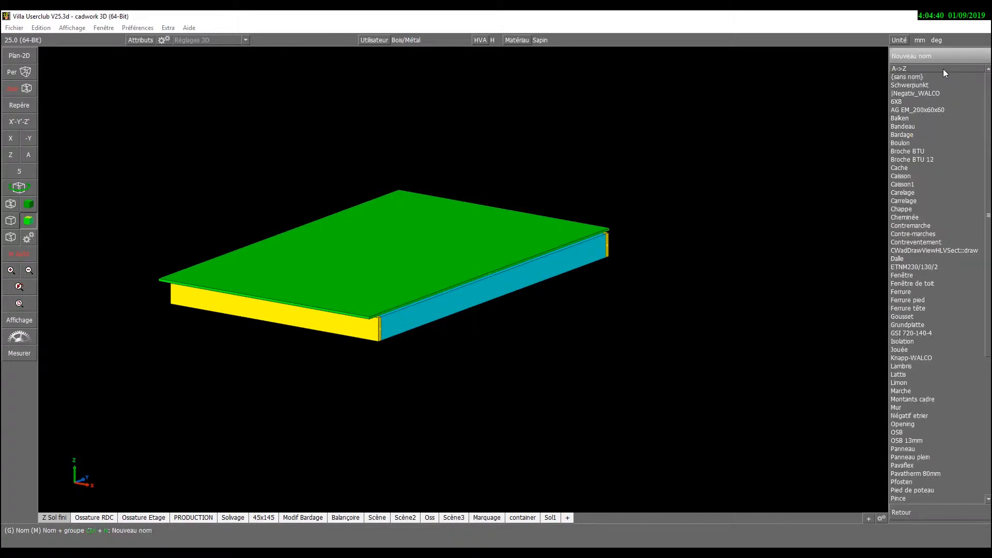
click(941, 55)
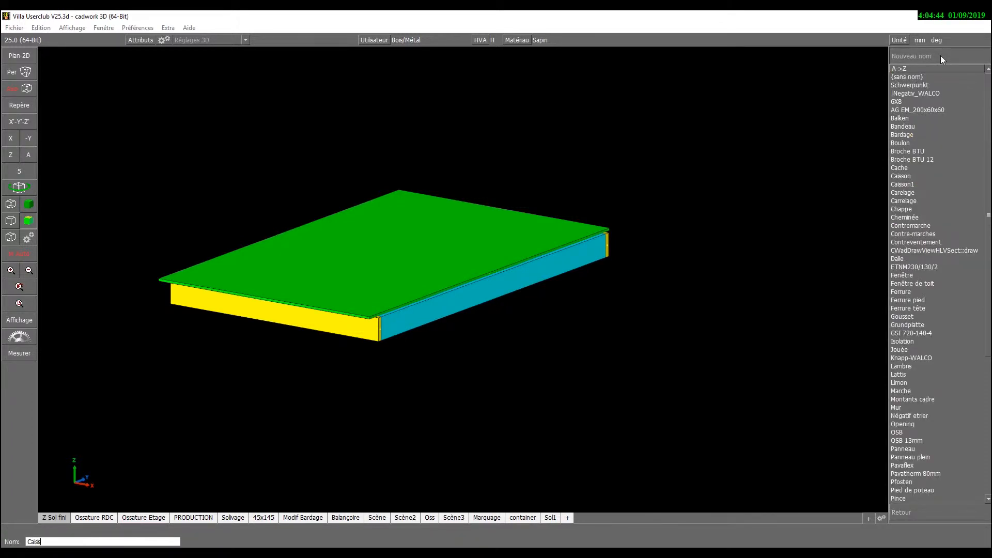
text(Caisson)
key(Return)
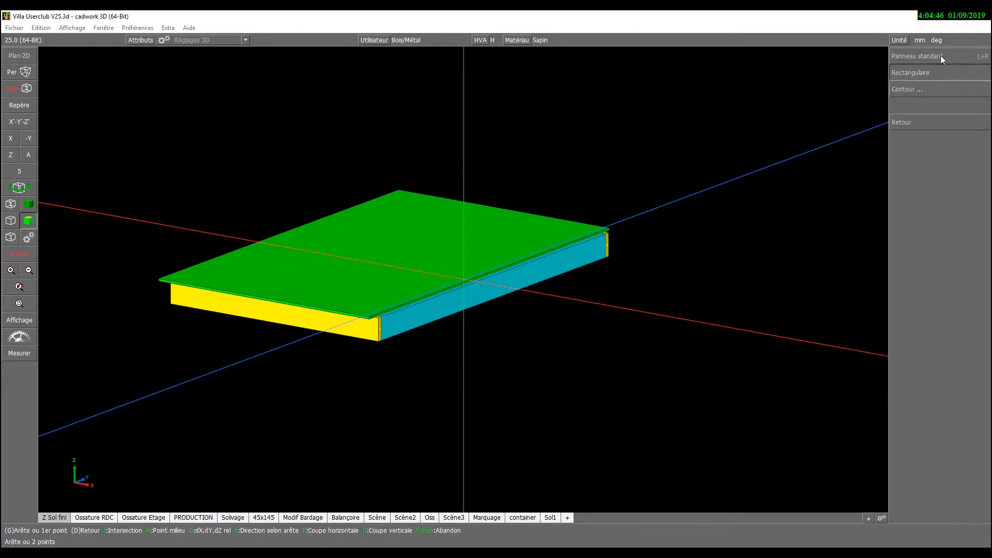
Define the panel's reference edge along the outer joist's underside, from the far lower corner to the near lower corner.
scroll(604, 253, up, 3)
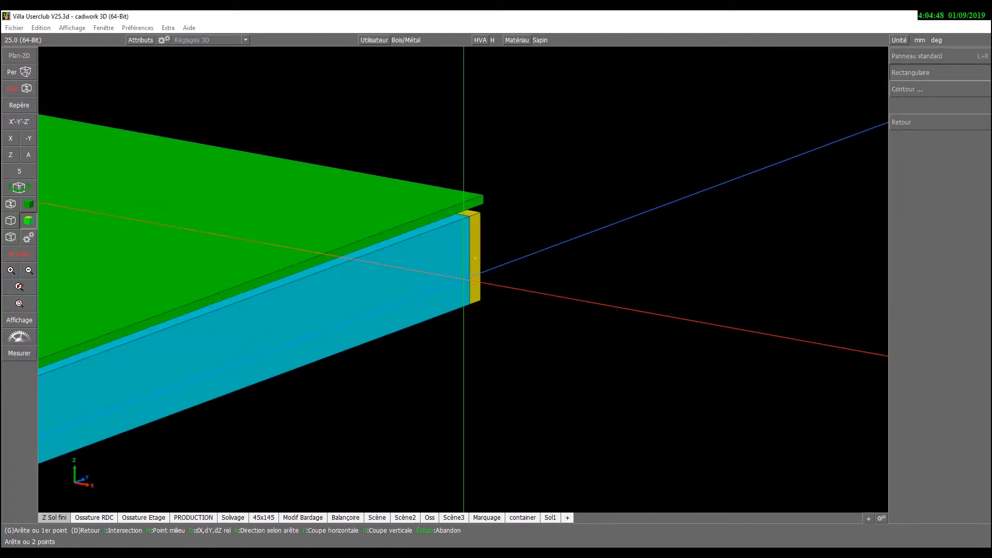
click(482, 298)
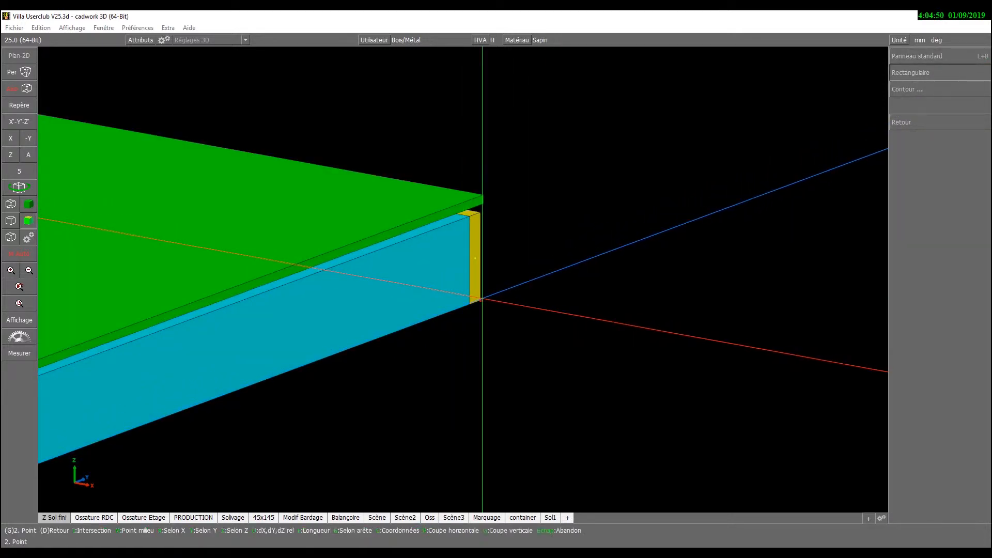
scroll(478, 298, down, 5)
scroll(318, 350, up, 5)
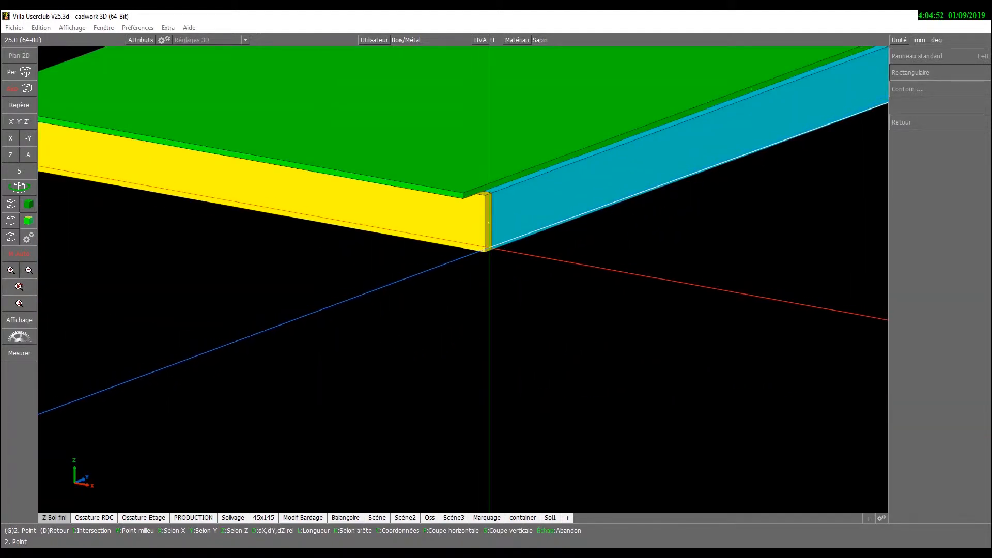
click(484, 252)
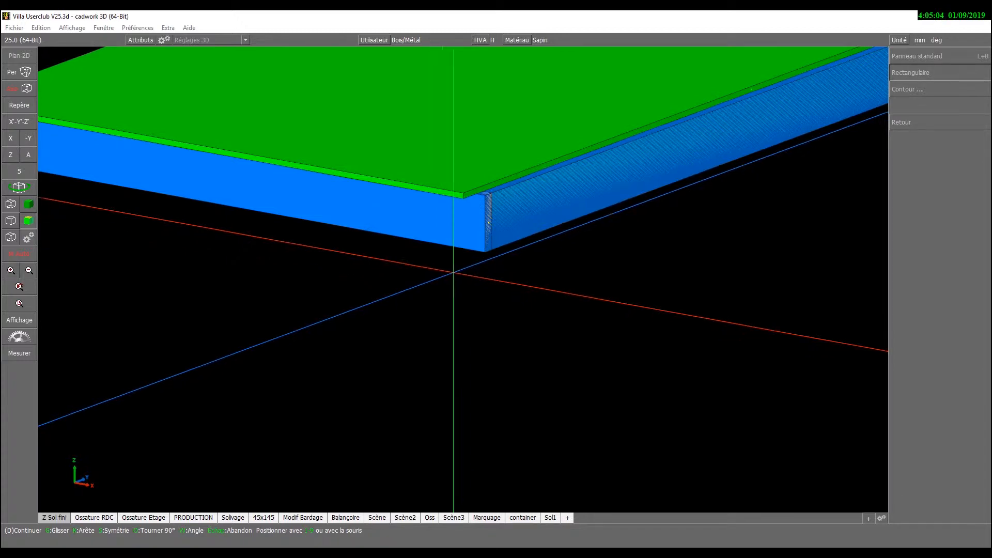
Try the alternative panel positions, place the panel so it fills the joist frame beneath the OSB, and leave the panel command.
key(2)
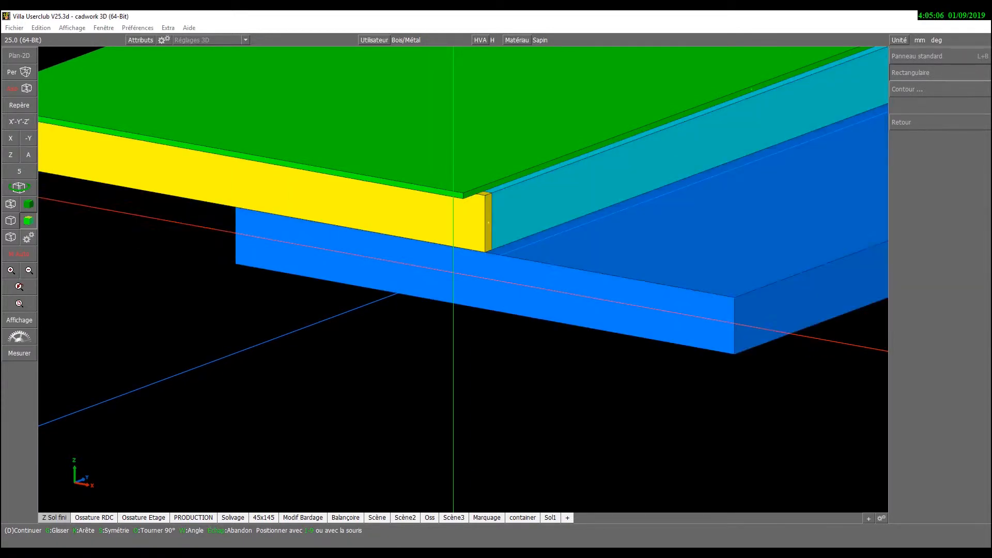
key(3)
key(5)
key(6)
key(3)
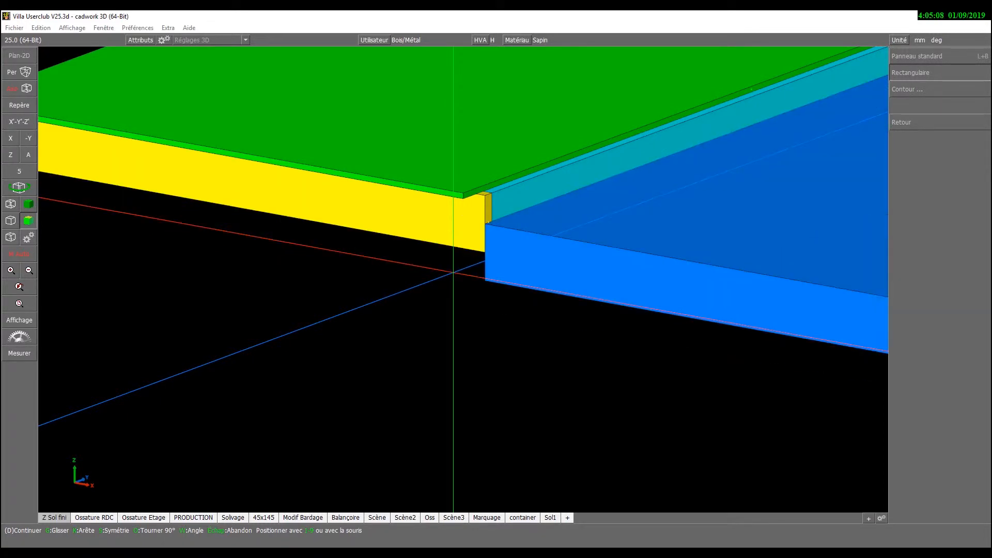
key(4)
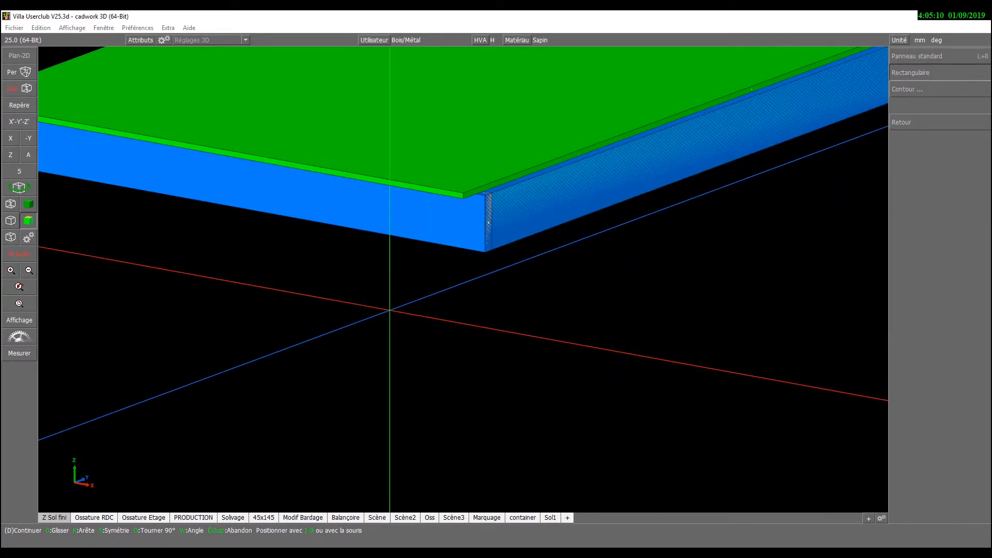
right_click(382, 313)
scroll(382, 313, down, 5)
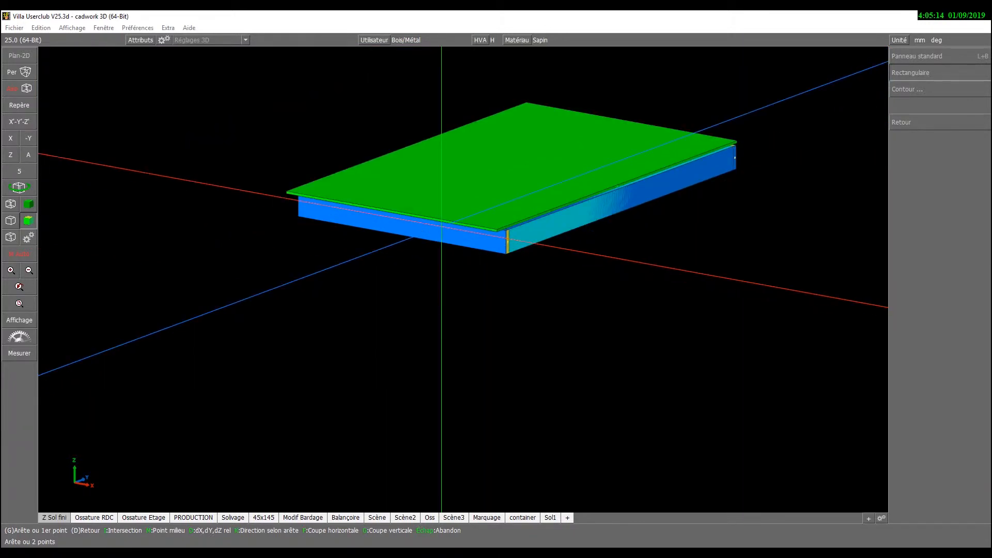
right_click(408, 287)
right_click(940, 73)
right_click(941, 153)
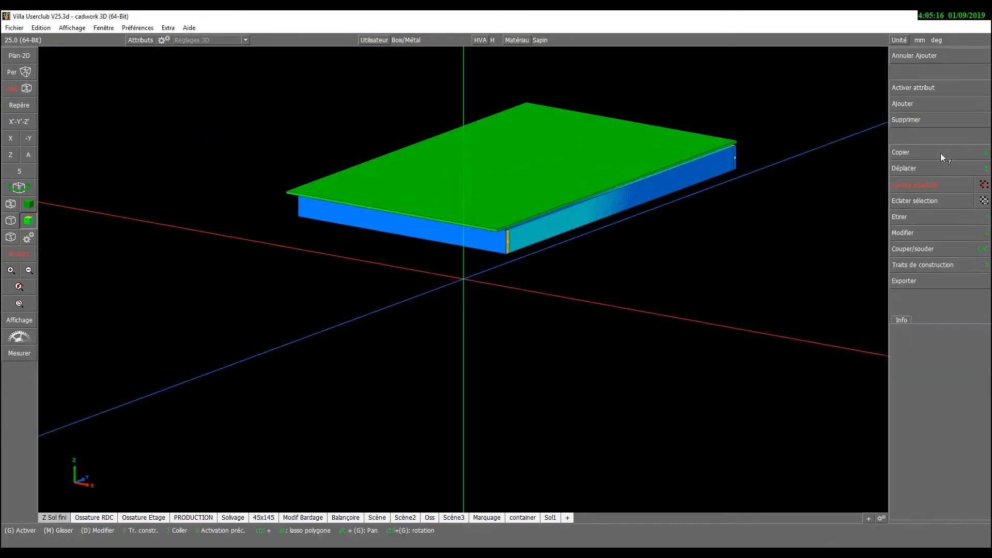
Set the Caisson panel's prefabrication envelope type to Plafond and deselect the panel.
scroll(463, 282, up, 5)
click(462, 281)
scroll(463, 282, down, 2)
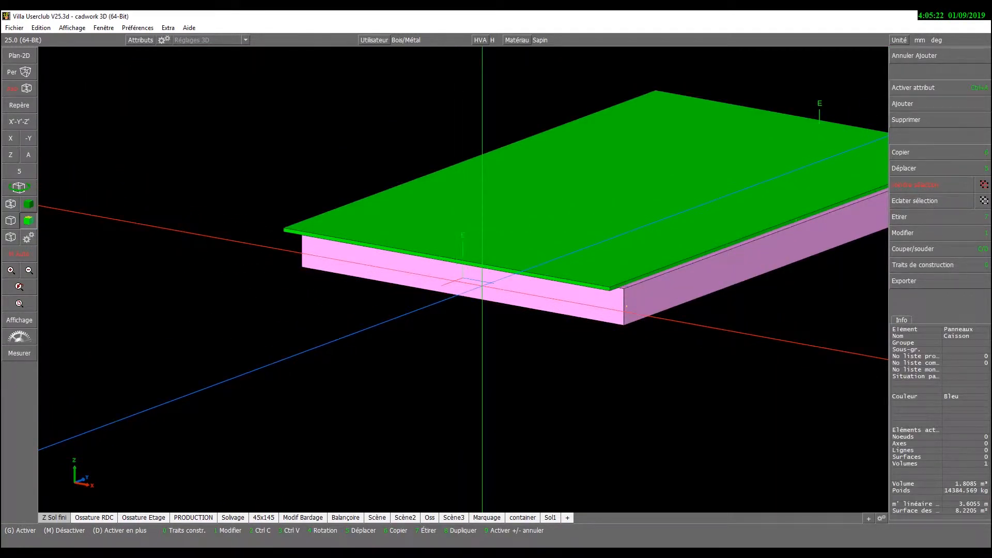
key(ctrl+e)
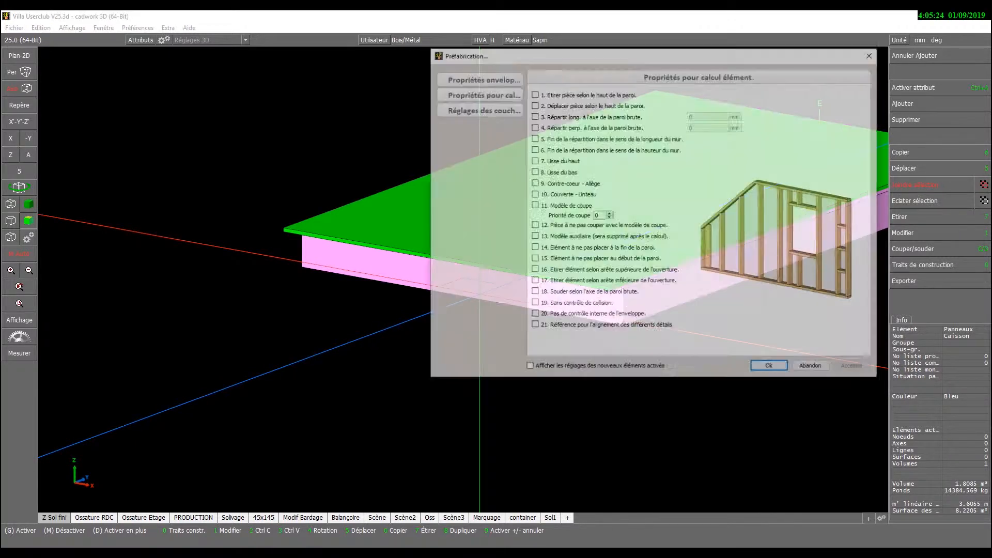
click(503, 79)
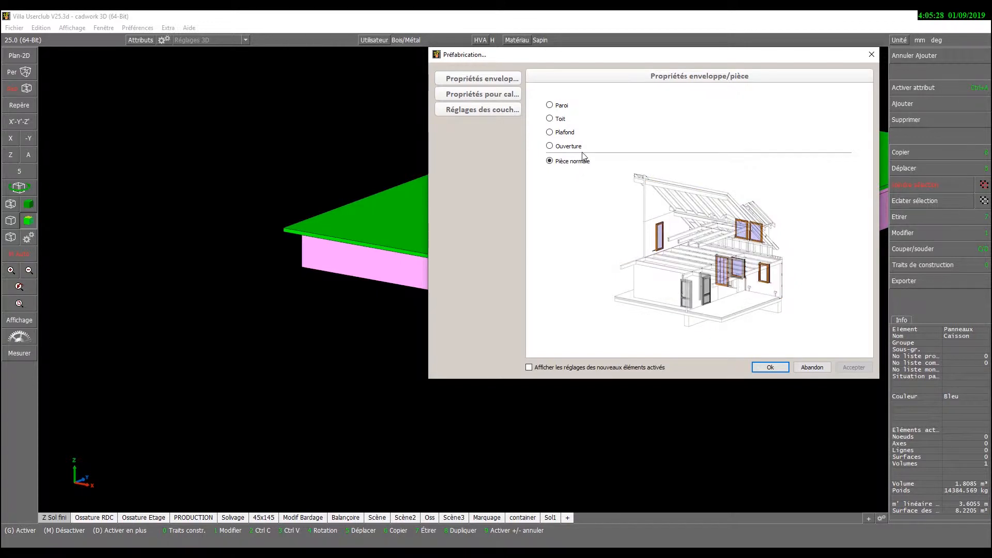
click(564, 106)
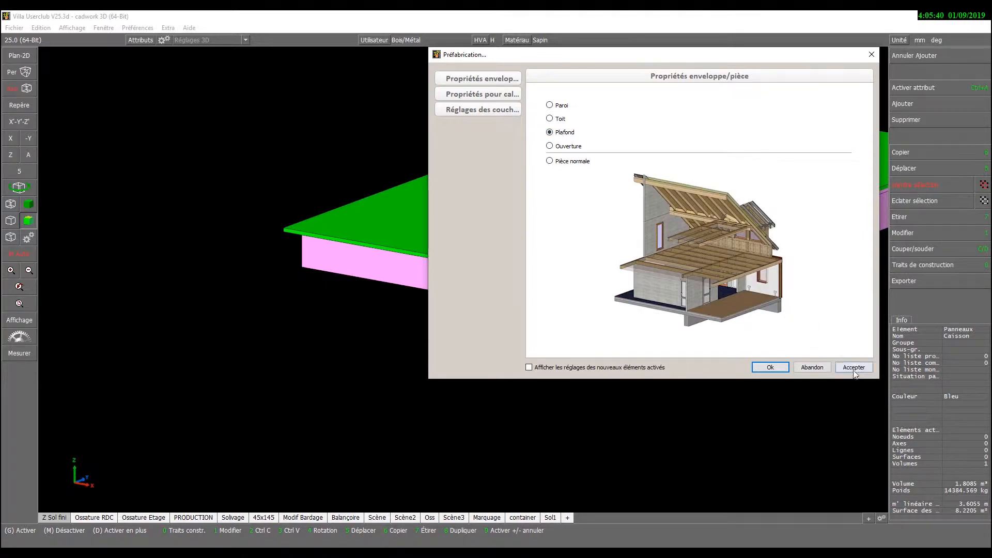
click(768, 364)
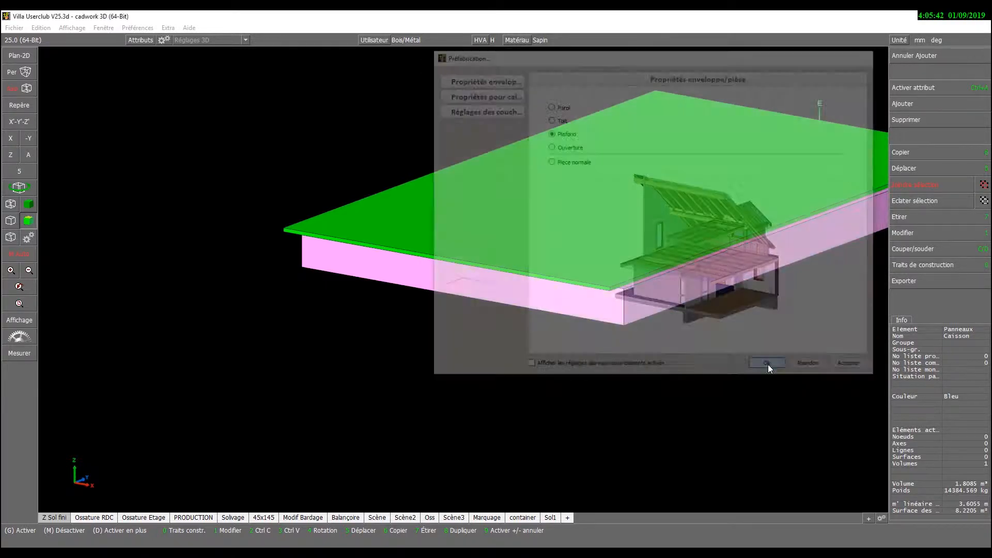
middle_click(518, 345)
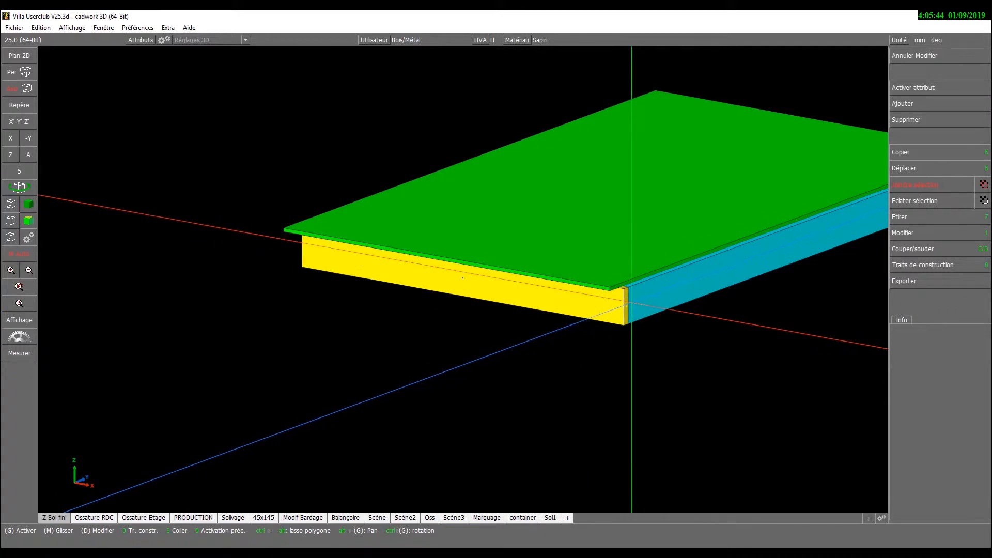
Isolate the Caisson panel from the joists and OSB, and inspect which of its faces is the reference face.
key(Up)
key(Up)
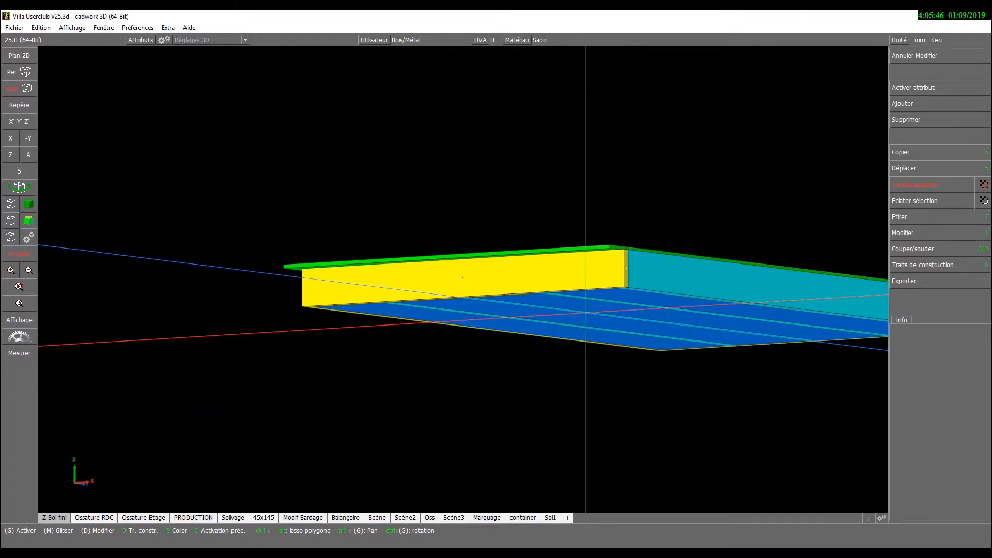
click(582, 301)
key(v)
key(Down)
key(Down)
key(Down)
key(Down)
key(Down)
key(Down)
key(Down)
key(Down)
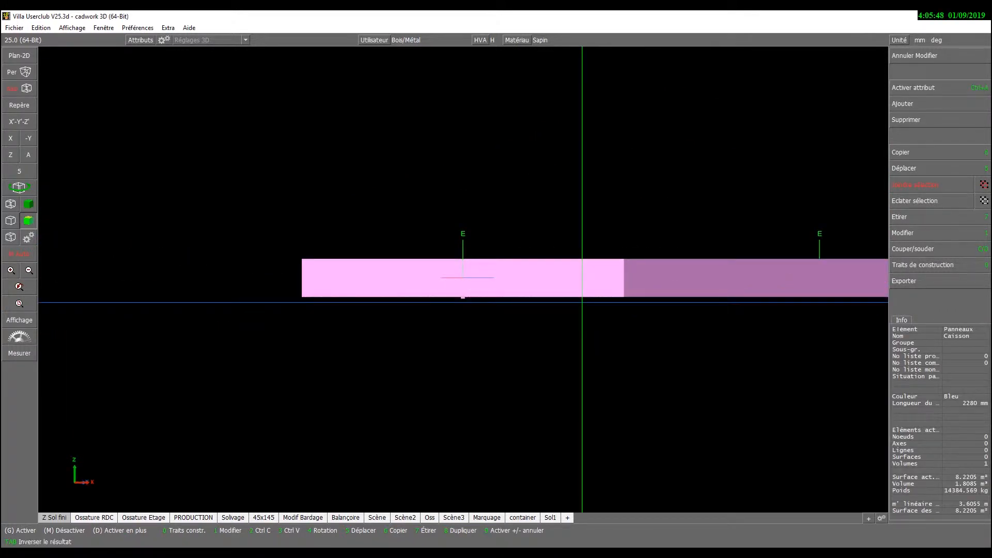
middle_click(514, 365)
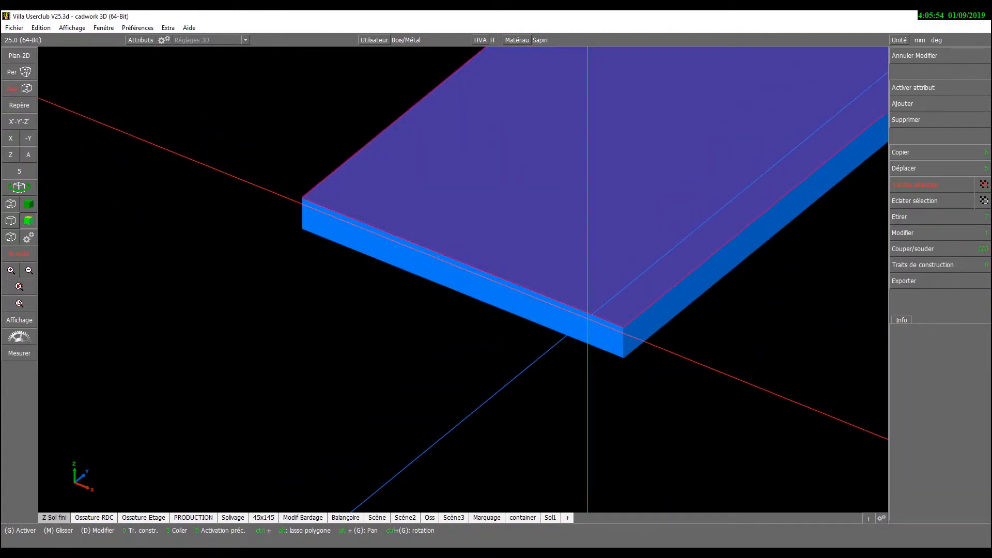
Rotate the Caisson panel's axes to put its reference face on the underside, accept adapting the layer definition, and redisplay the floor element.
click(555, 312)
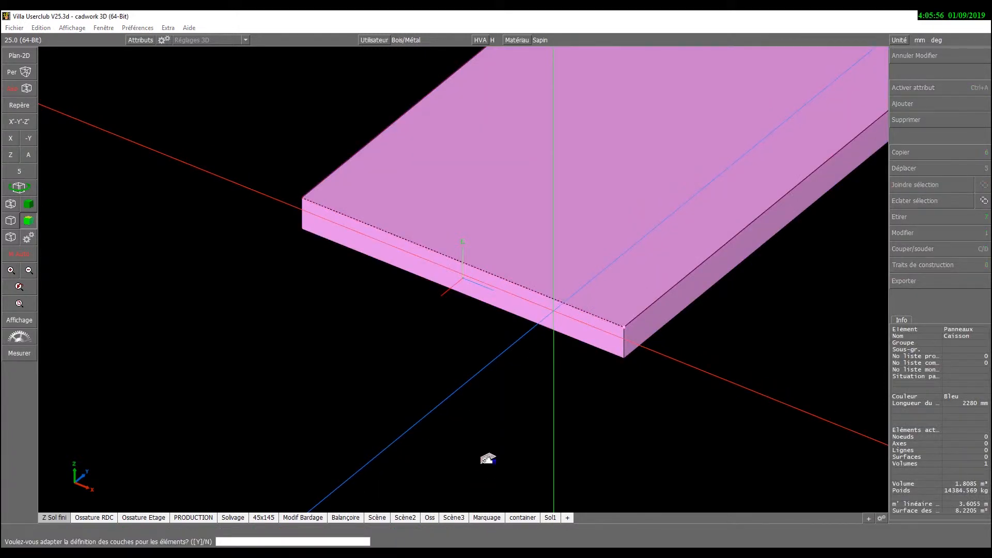
key(Return)
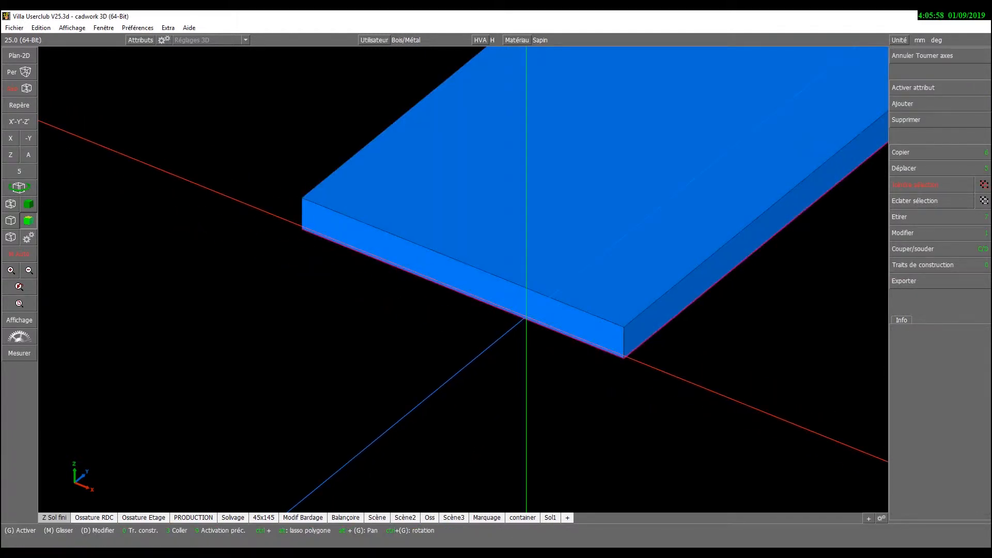
key(Up)
key(Up)
key(Up)
key(Up)
key(Up)
key(Up)
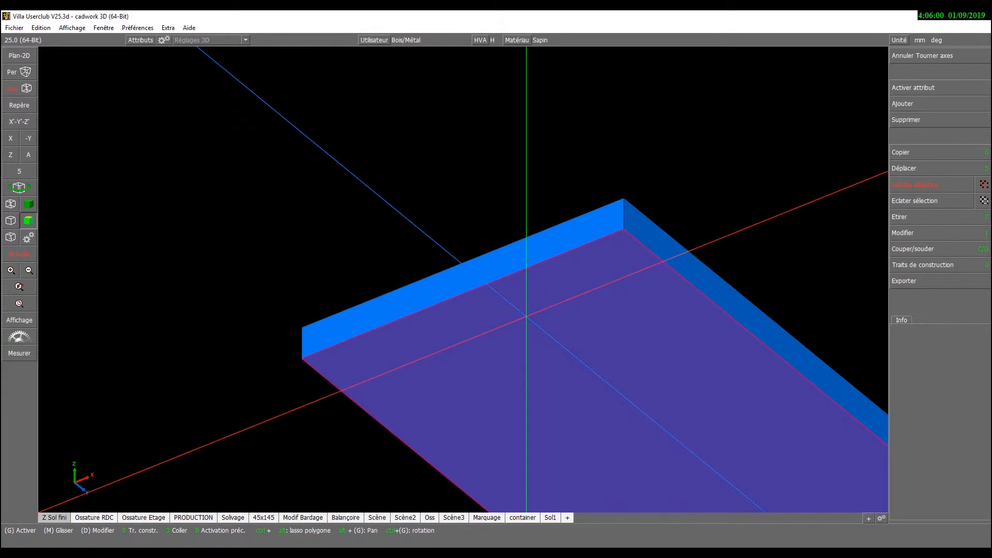
key(Up)
mouse_move(526, 316)
key(Up)
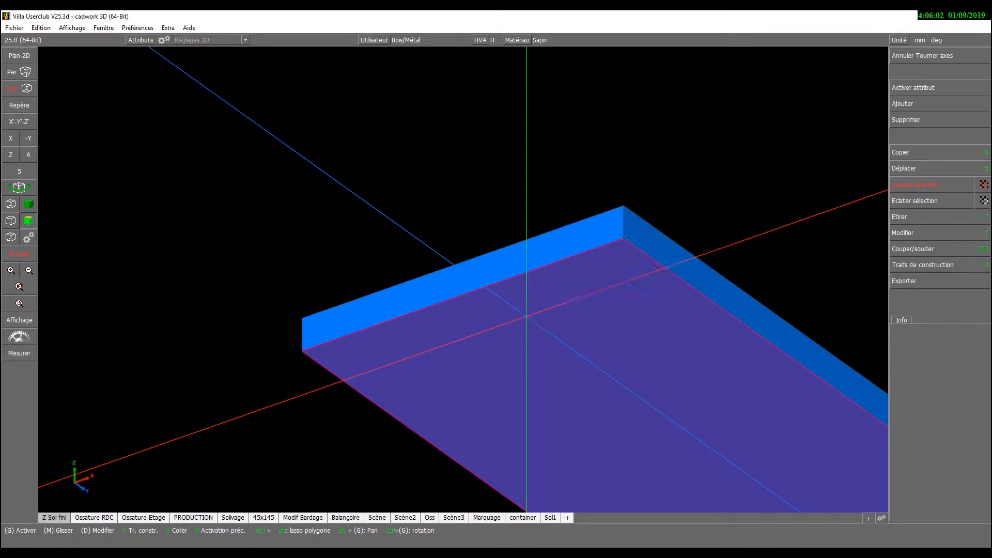
key(Left)
key(Left)
key(Left)
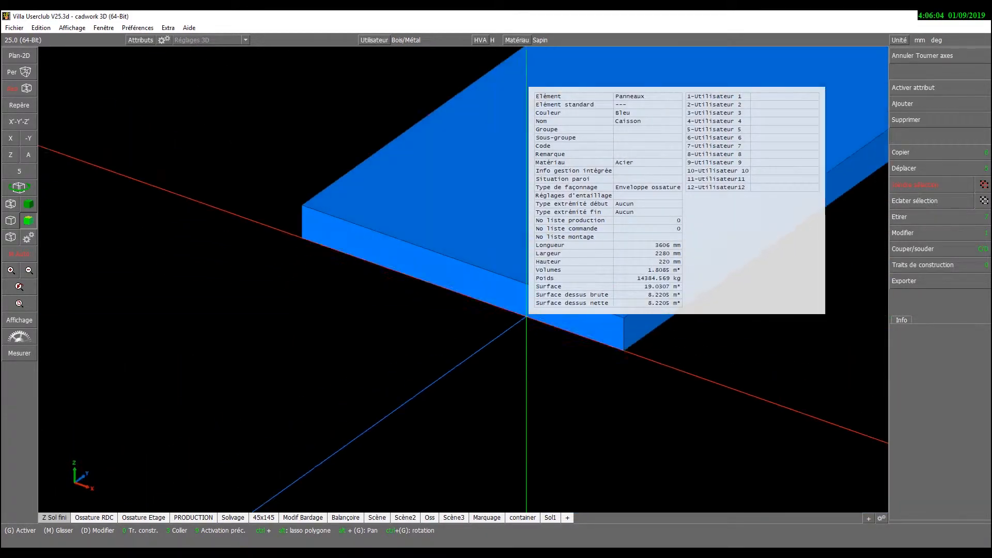
key(Home)
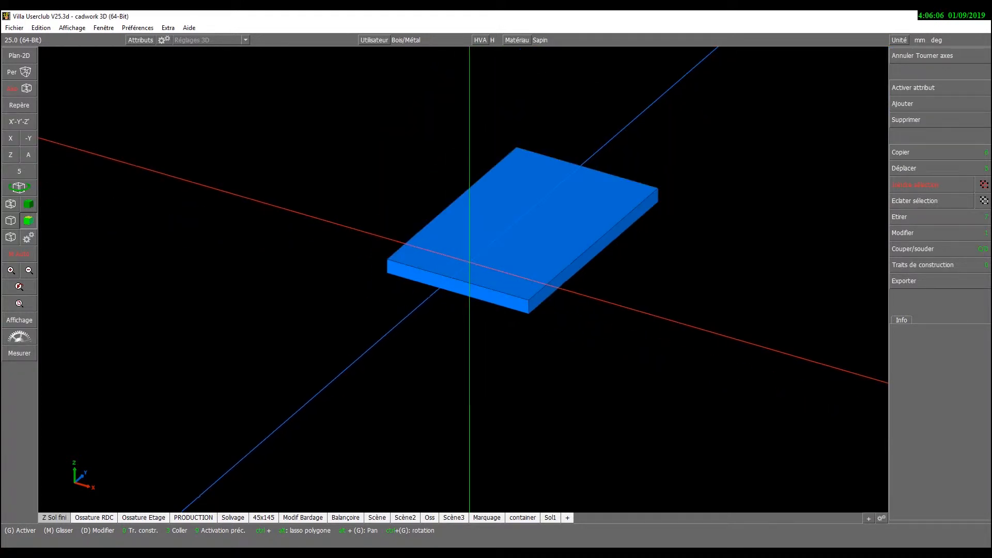
click(28, 255)
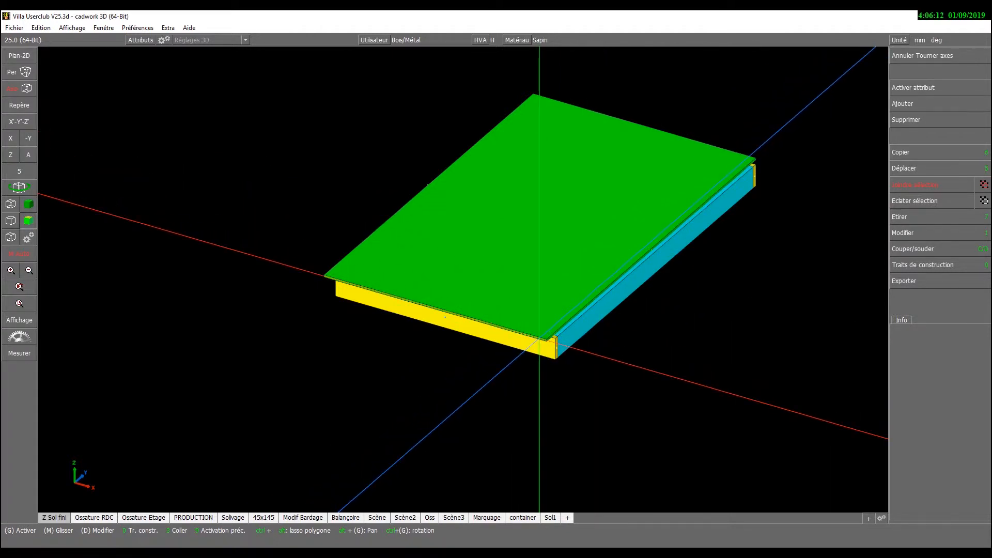
Review the Caisson panel's attributes, including its group and subgroup, and deselect it.
mouse_move(497, 333)
middle_down()
mouse_move(465, 290)
mouse_move(483, 264)
mouse_move(489, 333)
middle_up()
click(492, 346)
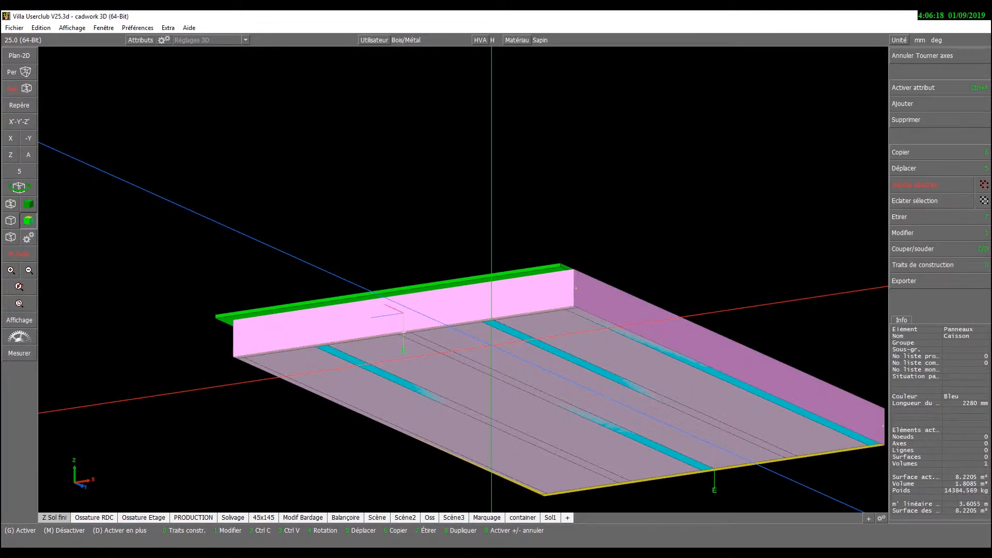
key(1)
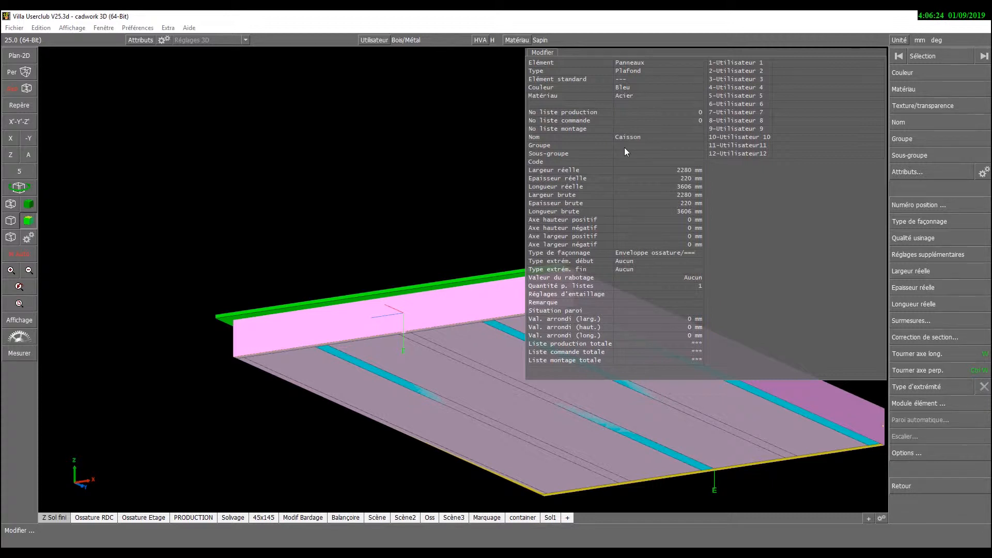
key(Escape)
key(Escape)
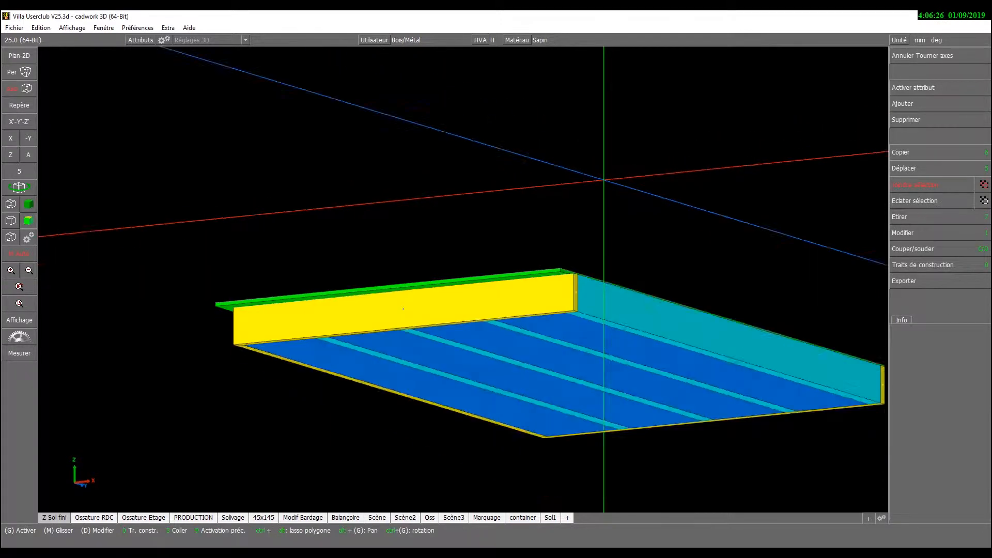
Display the floor element as a wireframe in the top view along Z.
key(Up)
key(Up)
key(Up)
click(11, 220)
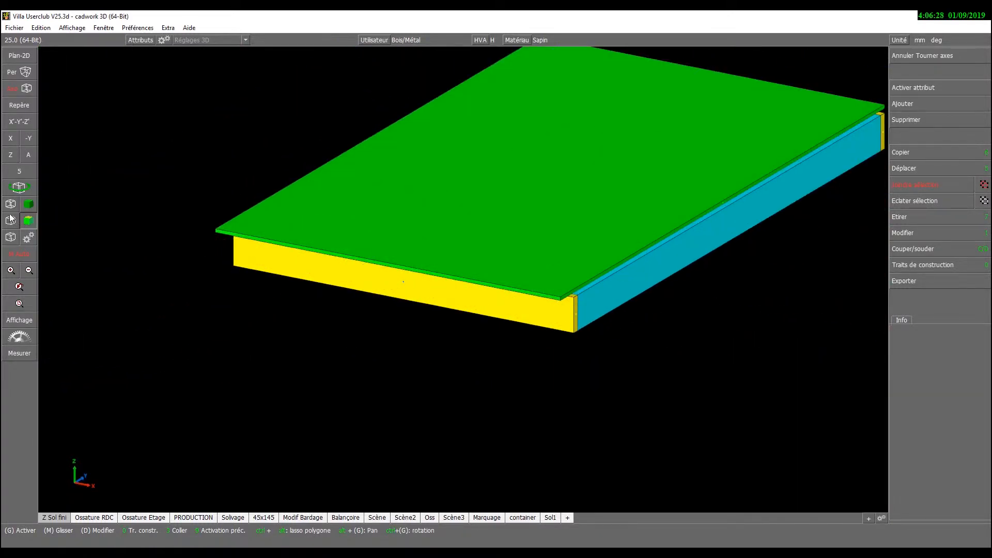
click(10, 204)
click(10, 155)
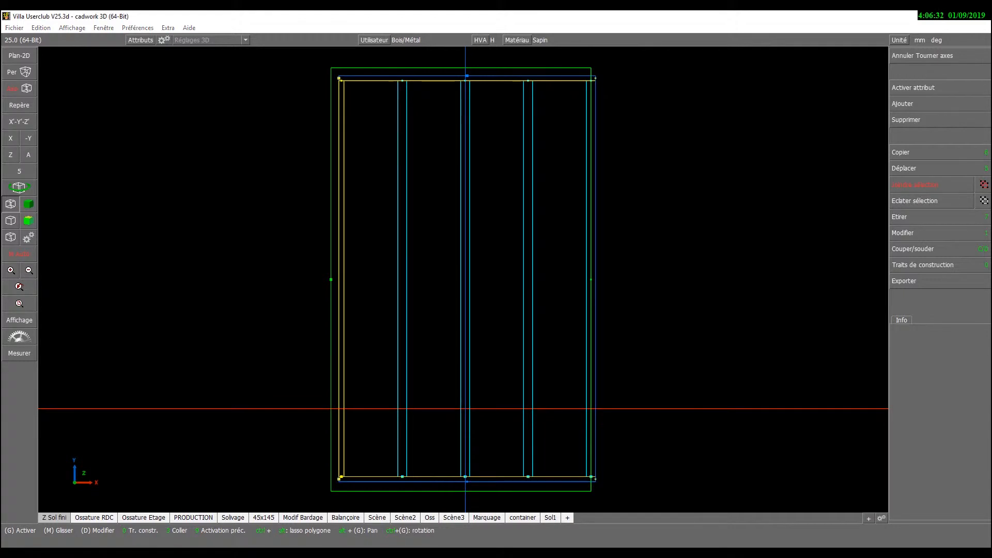
Examine the middle joist's attributes for its group and subgroup.
click(470, 358)
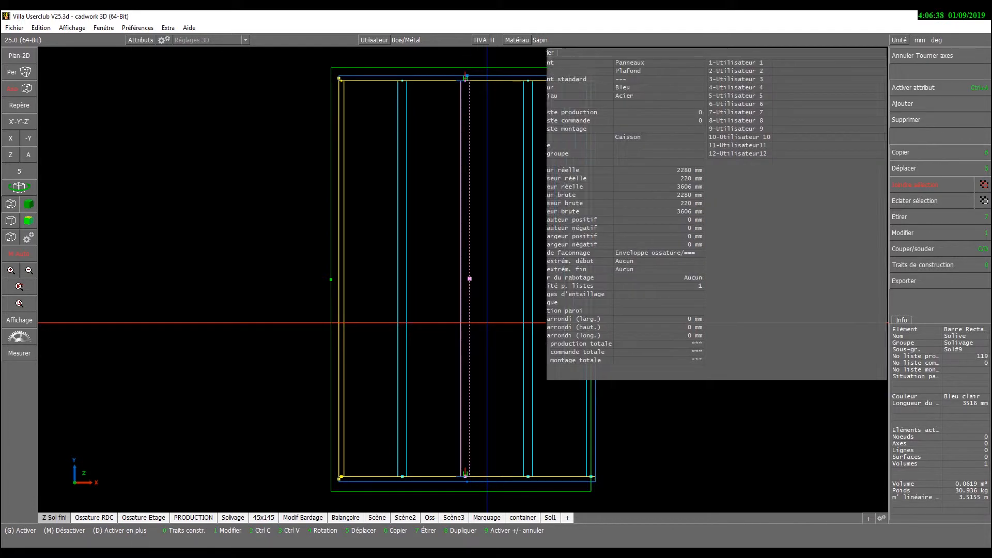
click(902, 232)
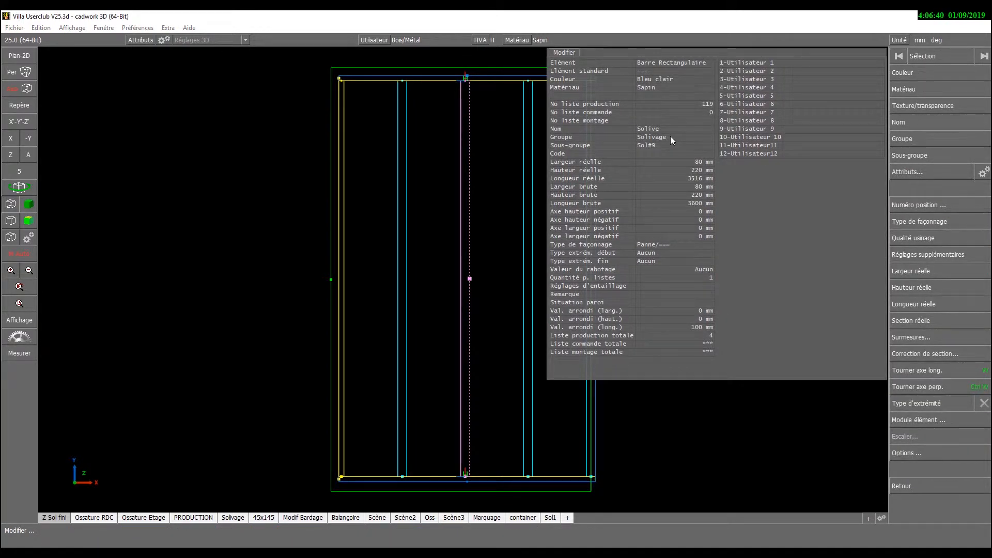
right_click(648, 146)
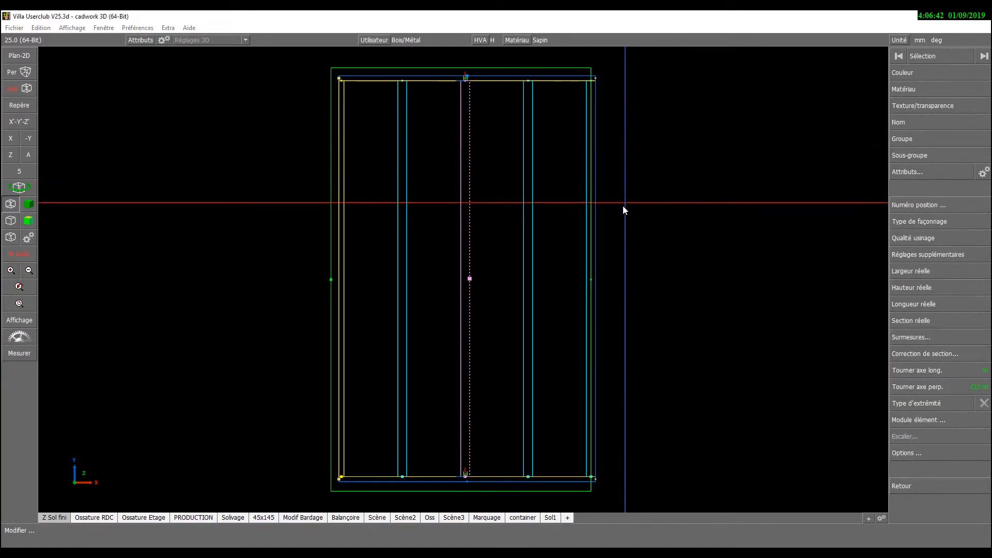
Transmit the group Solivage and subgroup Sol#9 from the middle joist to the Caisson panel.
key(ctrl+a)
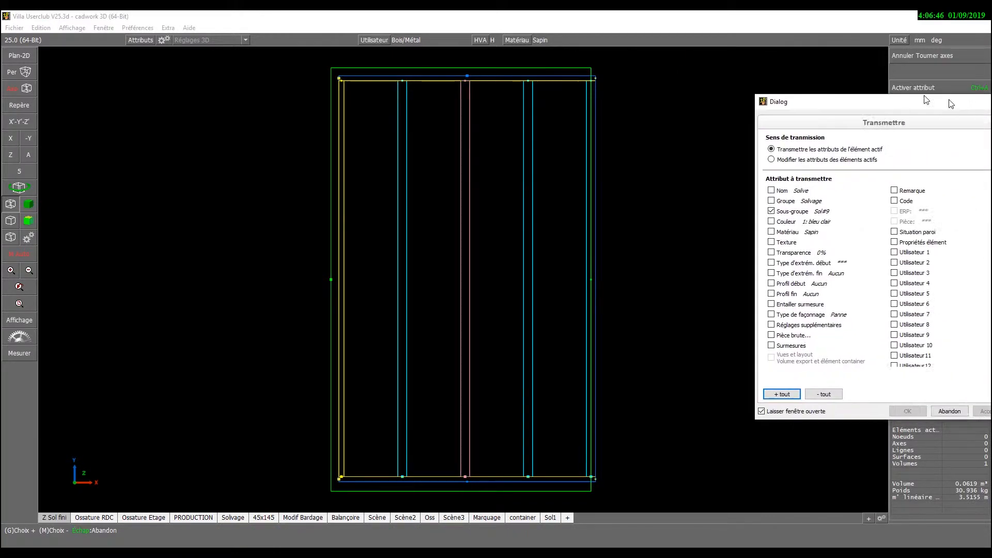
drag(952, 101, 811, 85)
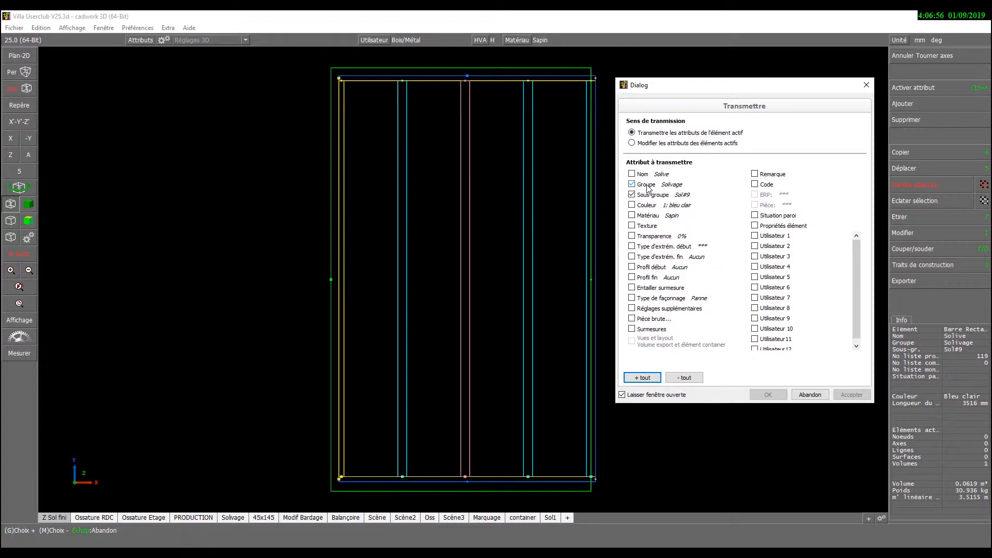
middle_drag(504, 346, 483, 233)
scroll(495, 248, up, 6)
click(483, 162)
scroll(392, 243, down, 5)
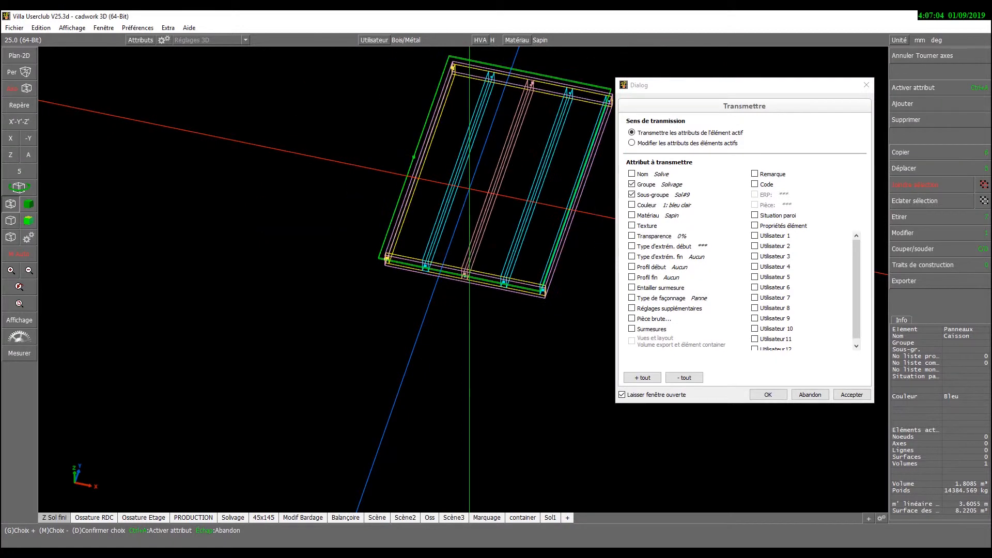
right_click(312, 225)
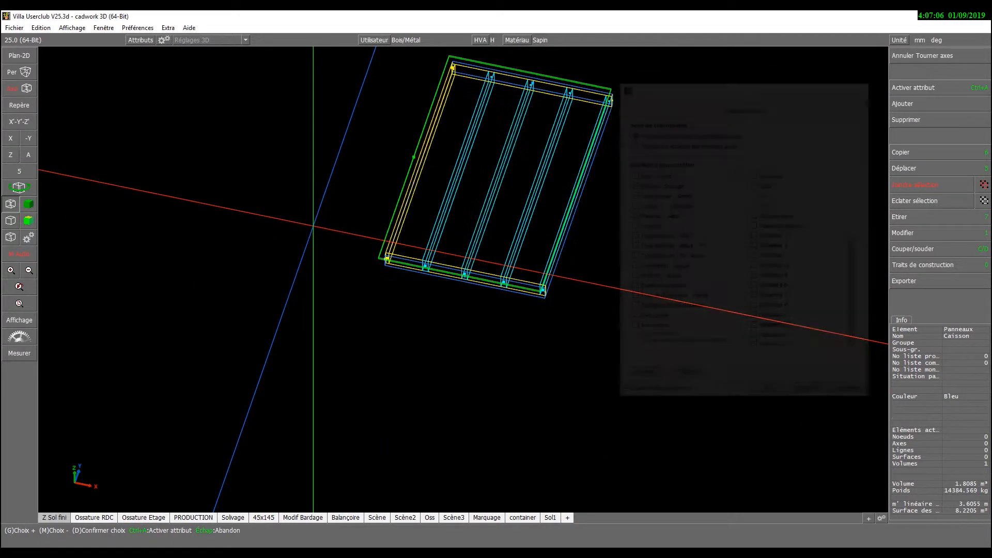
Check the Caisson panel's group and subgroup in its attributes and deselect it.
click(464, 300)
scroll(483, 266, up, 4)
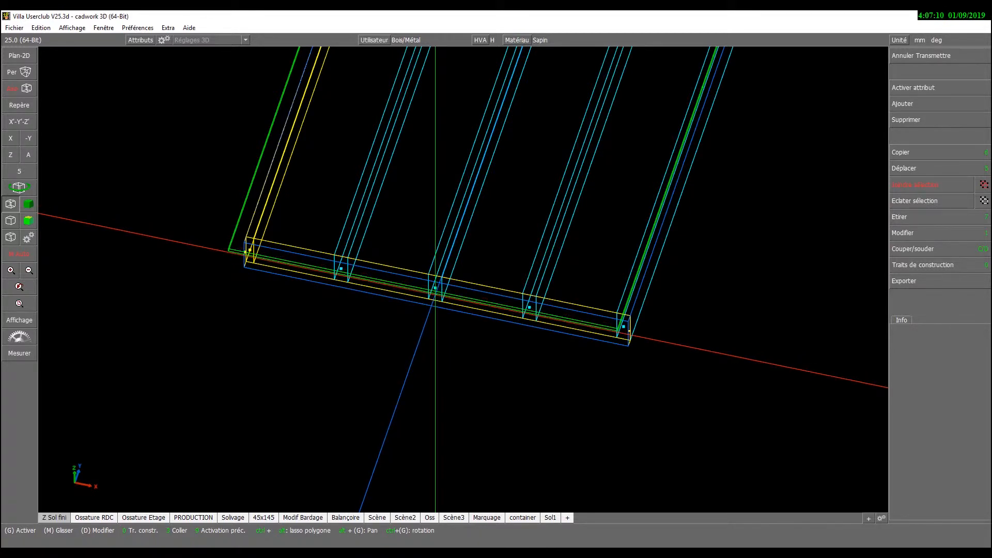
click(435, 304)
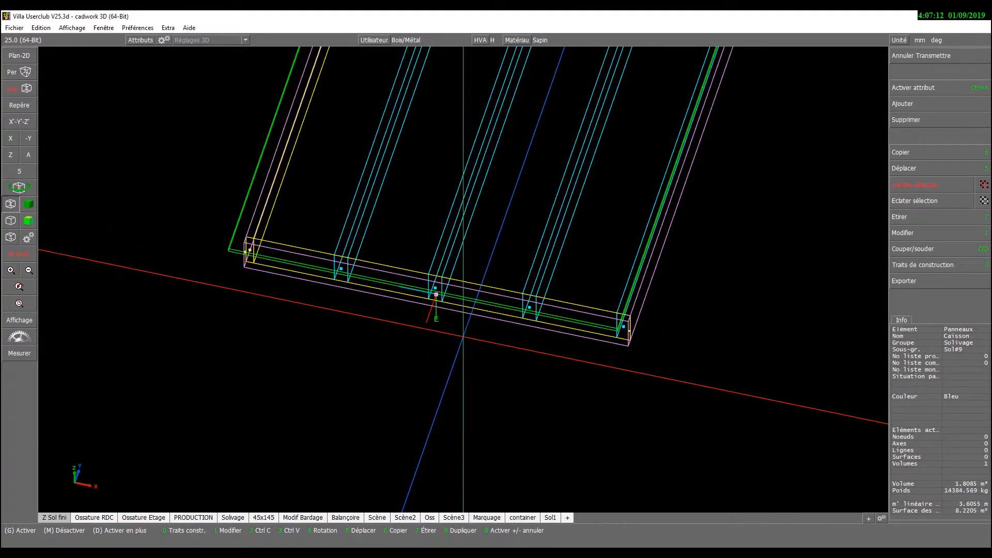
key(1)
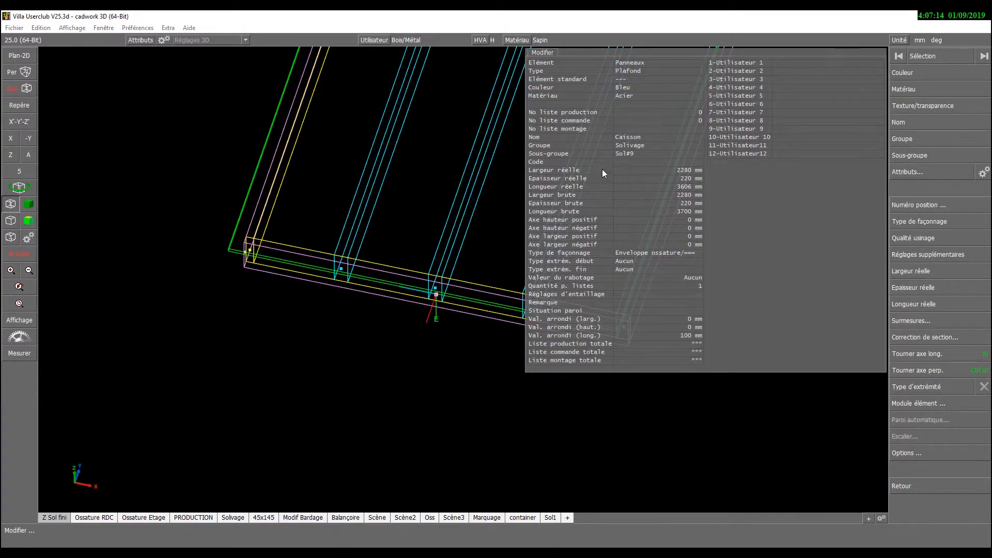
key(Escape)
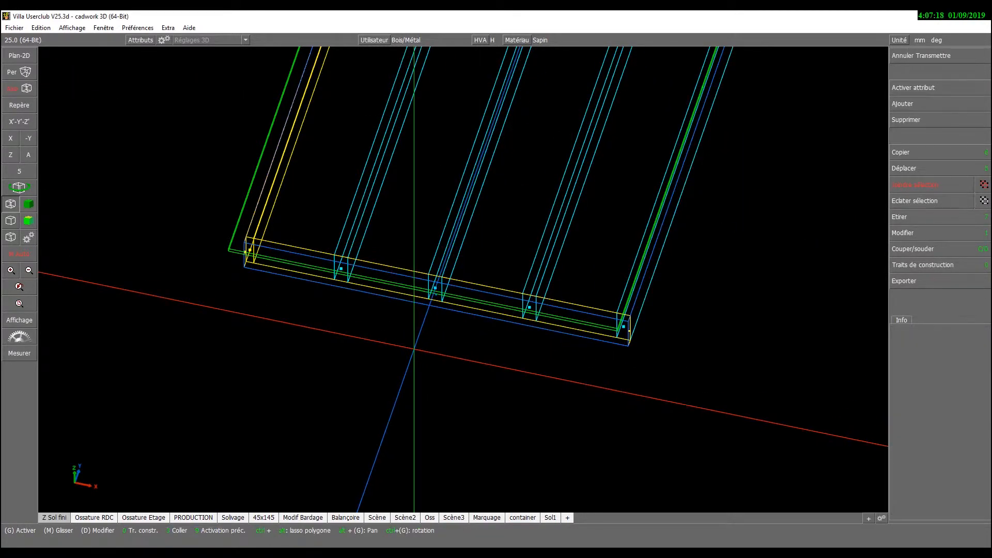
scroll(467, 287, down, 4)
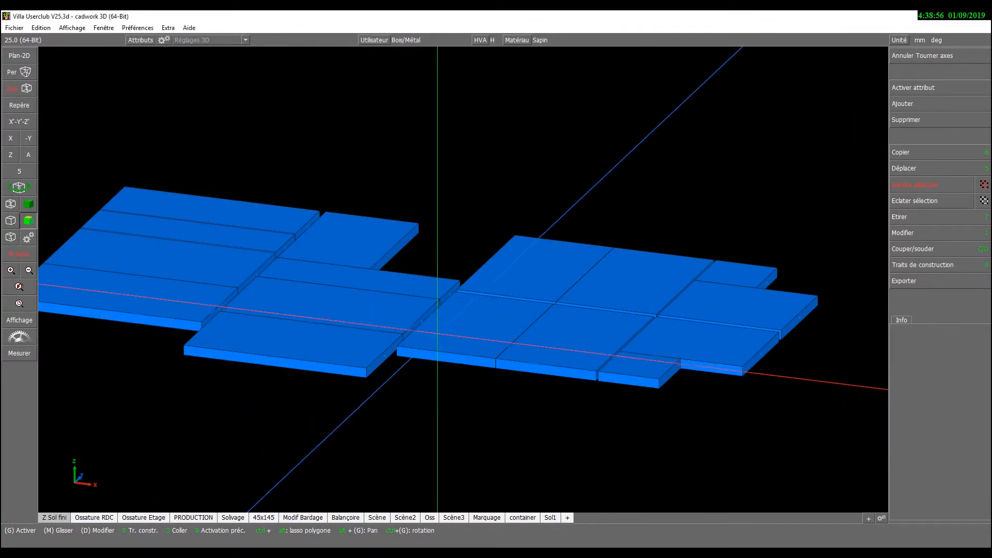
Select individual Caisson panels across the complete floor layout to check their group and subgroup.
click(431, 345)
click(357, 361)
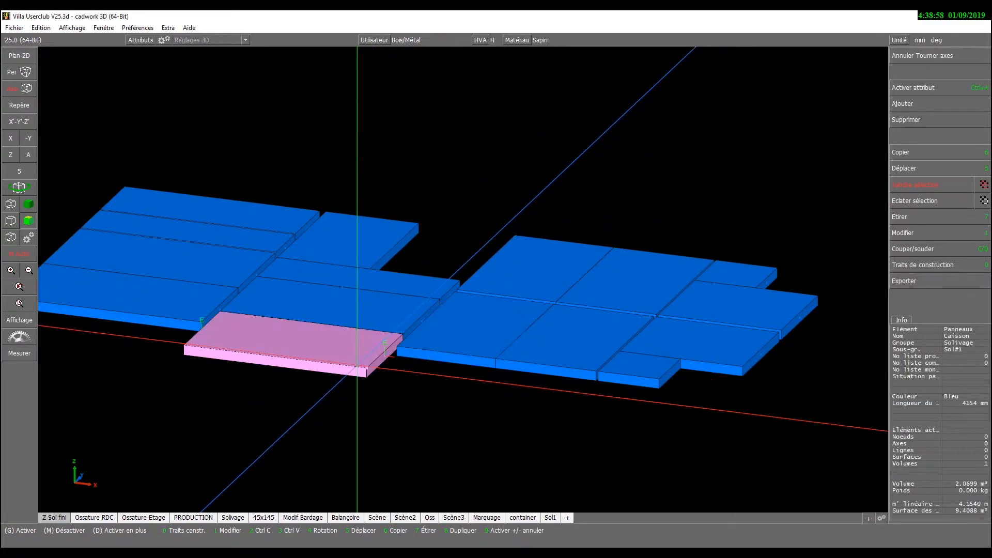
middle_click(407, 268)
click(379, 265)
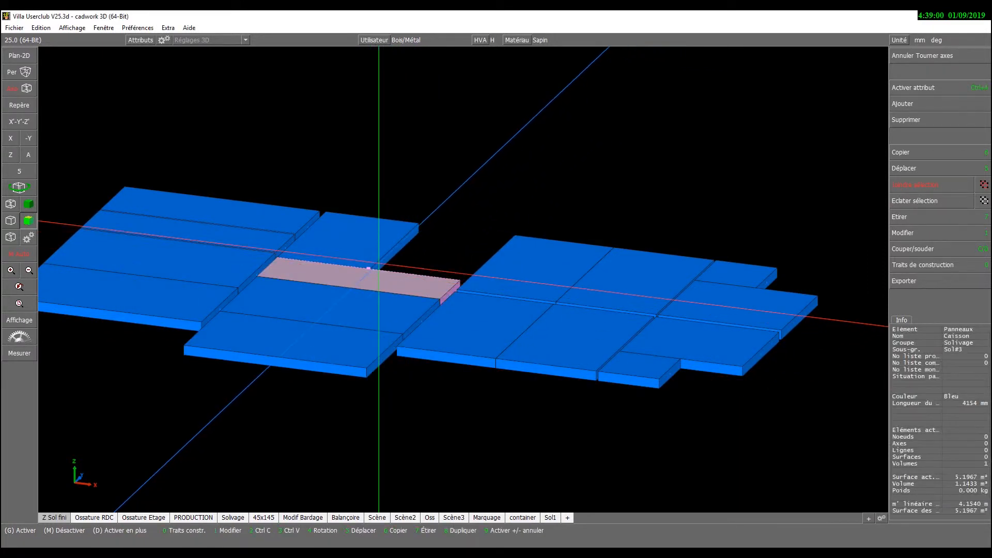
Compare the group and subgroup of the front edge joist with those of the Caisson panel enclosing it.
middle_click(437, 261)
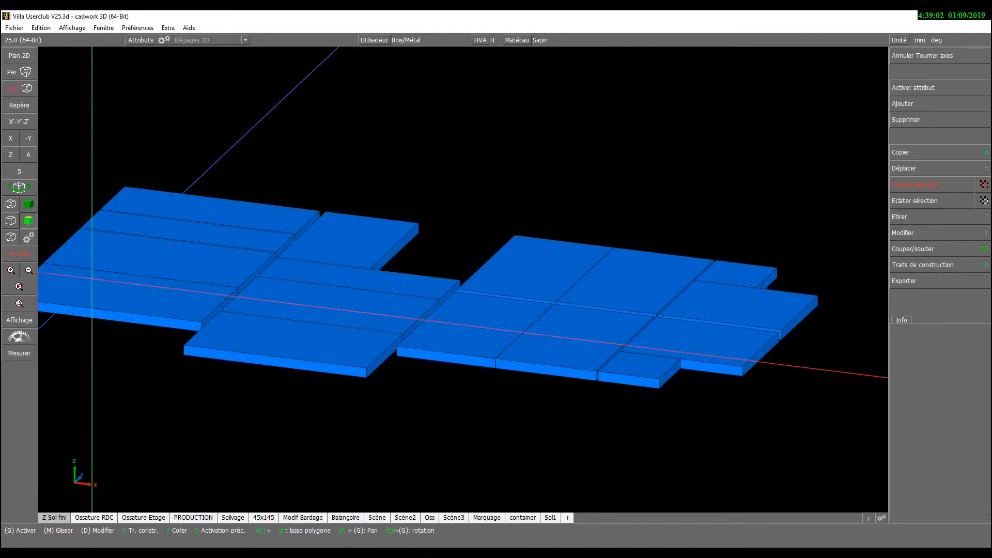
click(21, 254)
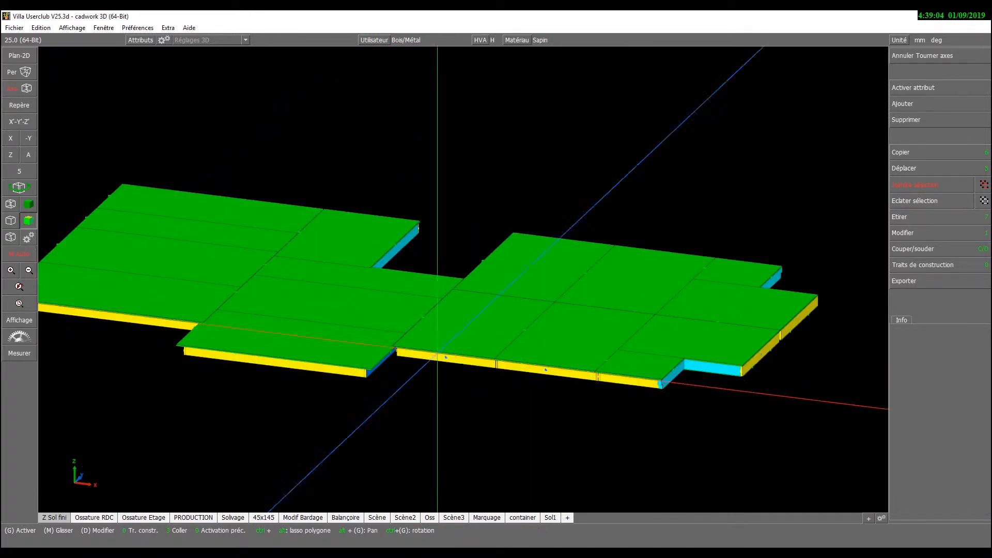
scroll(447, 357, up, 3)
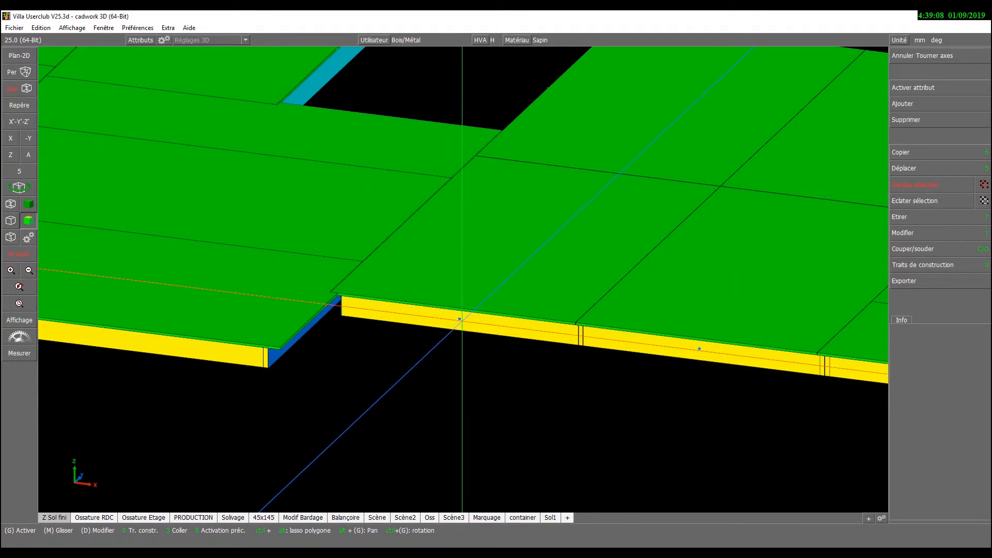
click(460, 319)
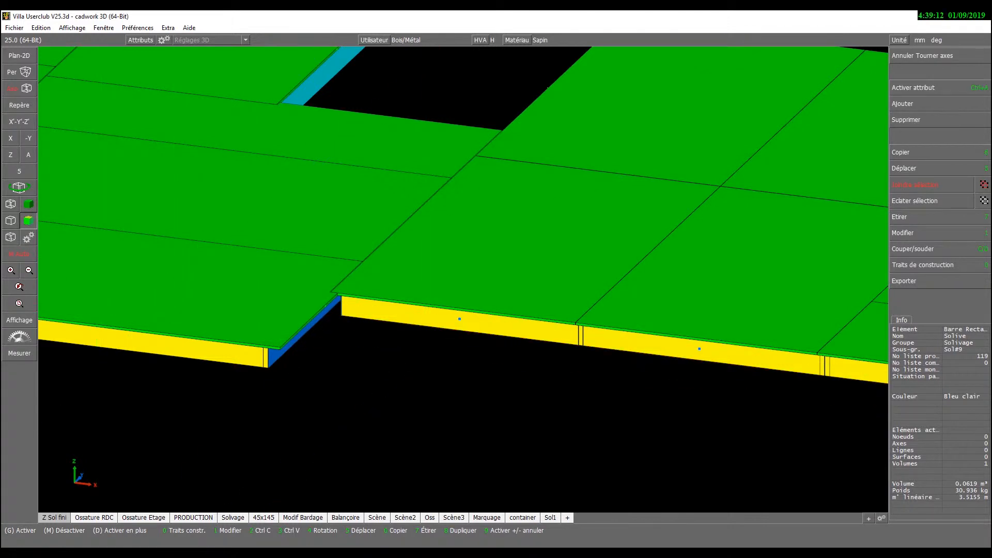
click(29, 259)
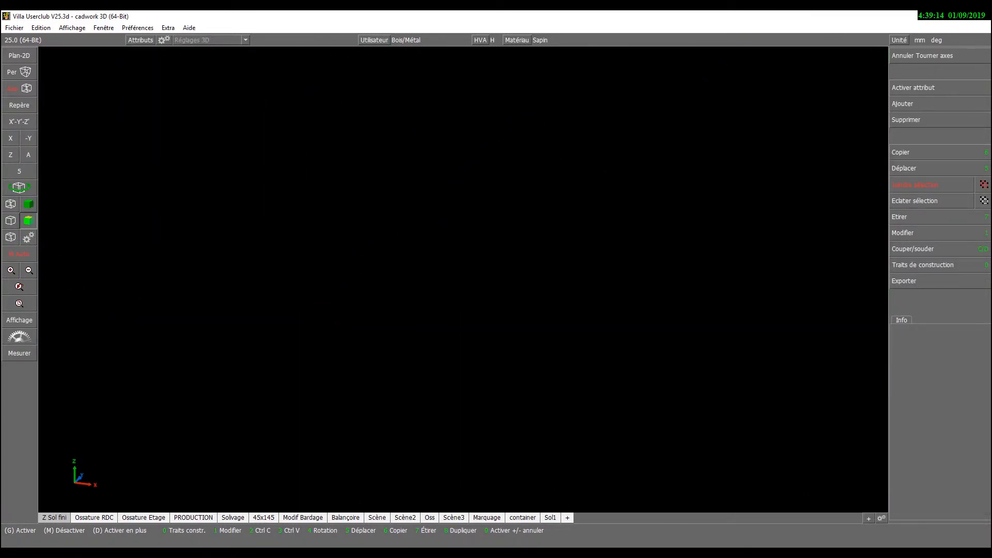
click(27, 256)
scroll(510, 319, up, 2)
click(350, 283)
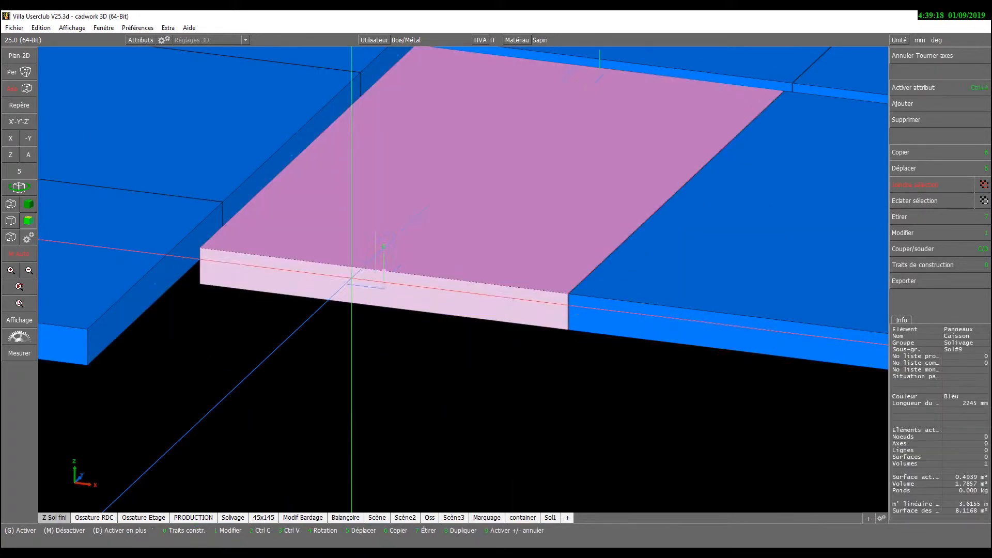
scroll(382, 287, up, 2)
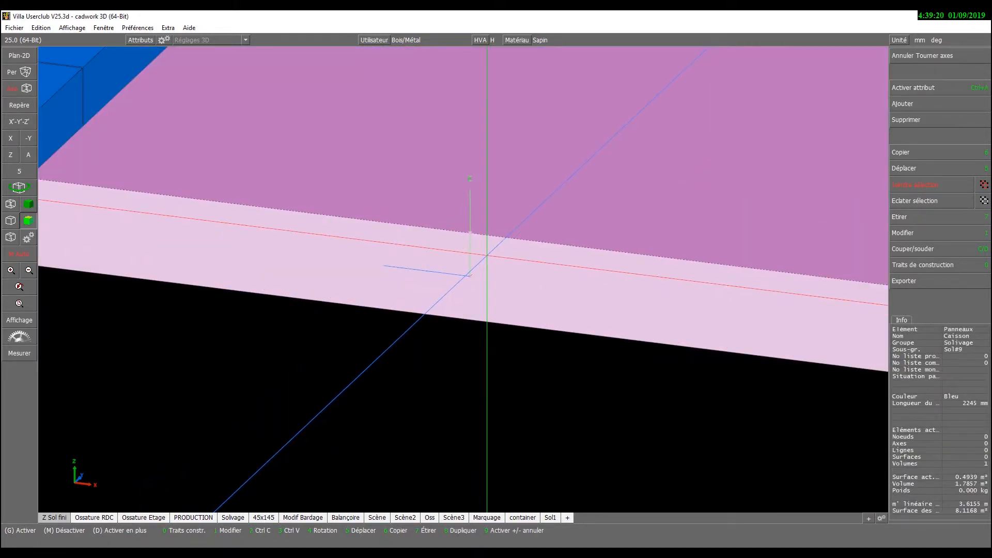
scroll(432, 300, down, 2)
middle_click(442, 364)
Display the envelopes' reference faces and switch the Sol#9 Caisson panel's reference face from its top to its underside.
key(r)
scroll(455, 316, down, 2)
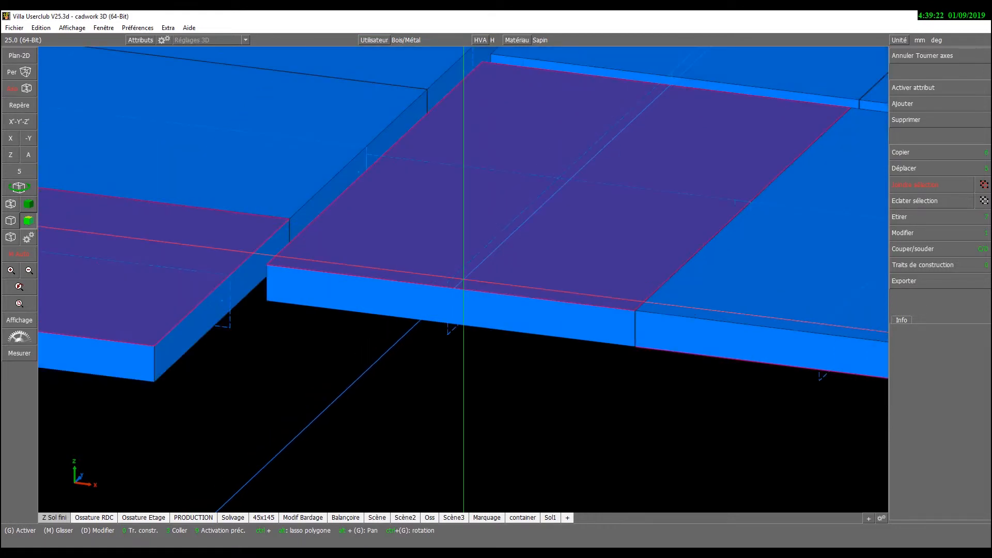
scroll(461, 268, up, 2)
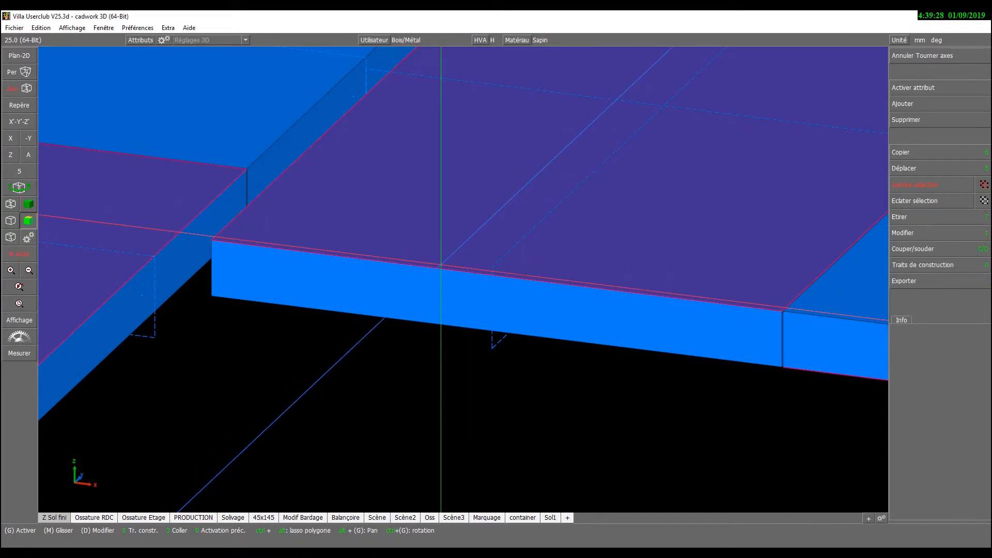
click(440, 266)
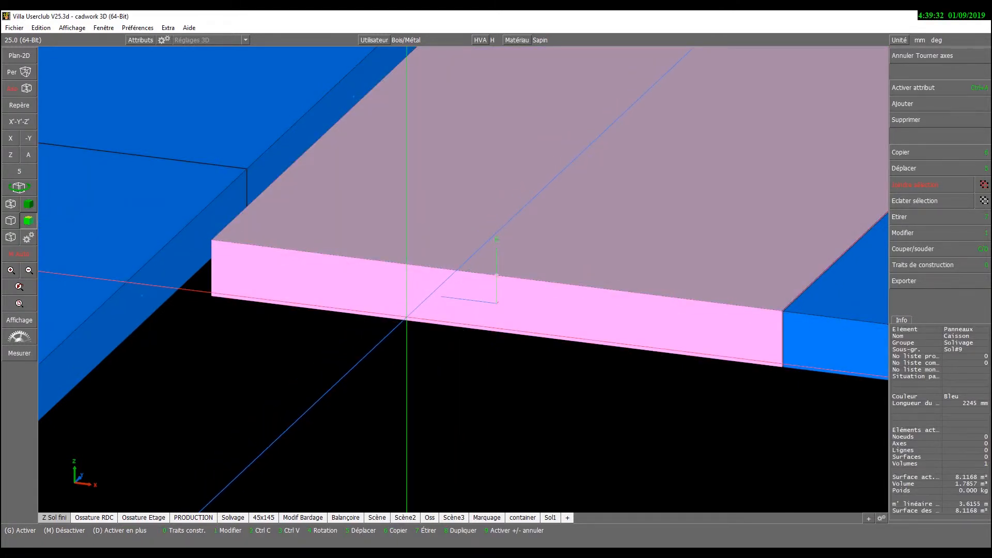
key(ctrl+r)
key(Return)
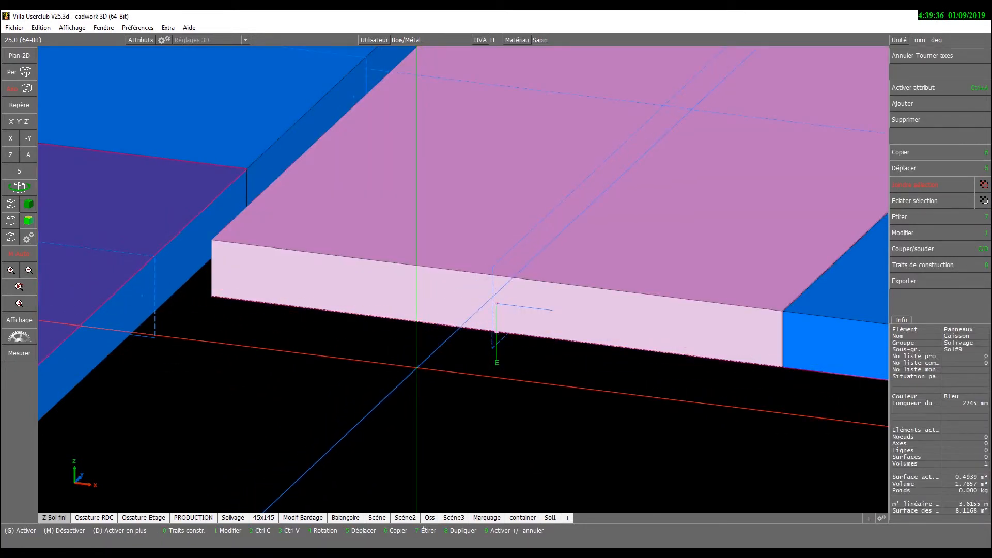
ctrl+drag(417, 367, 417, 173)
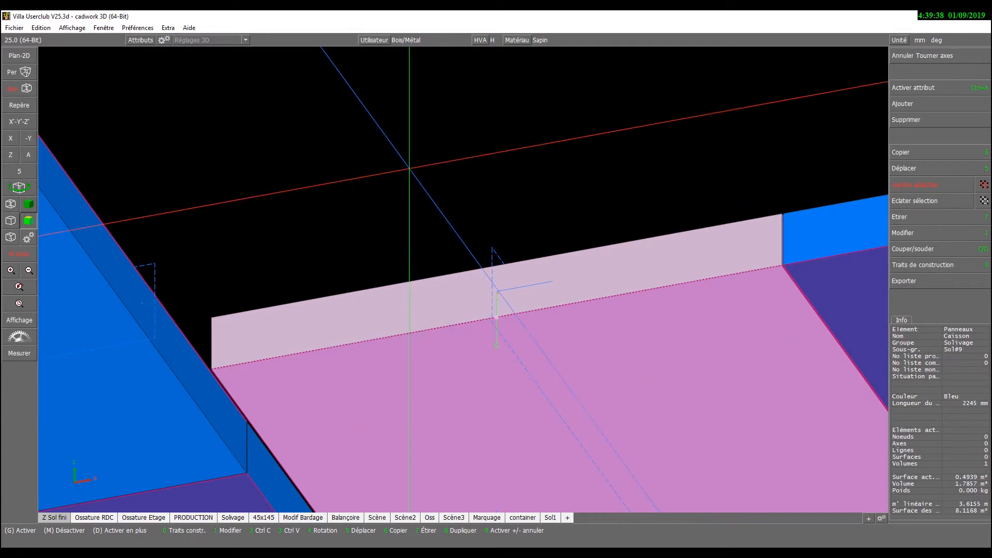
middle_click(418, 190)
scroll(464, 282, down, 2)
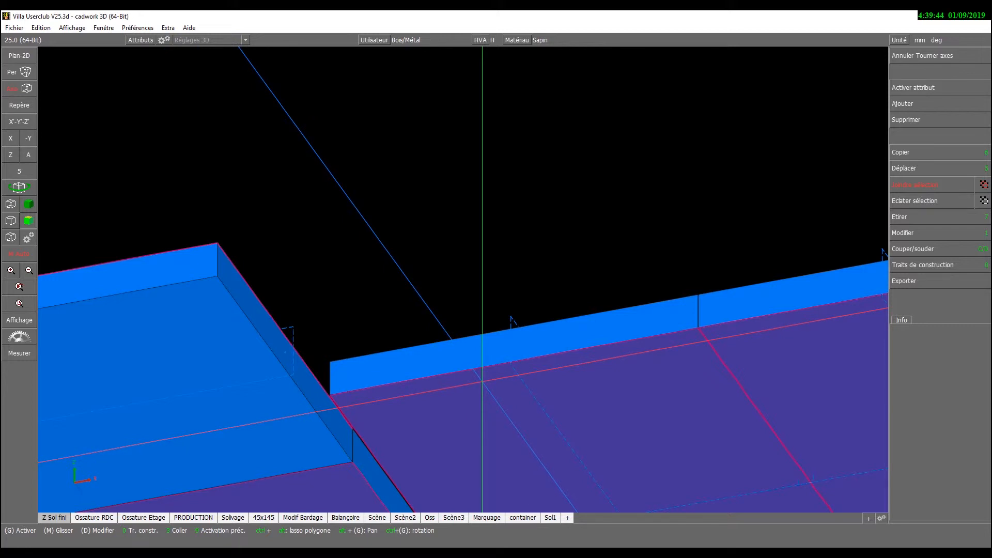
Switch to Plans fab ossature.2d in cadwork 2d and compare the Sol#9 floor plans on sheets 460 and 461.
mouse_move(482, 380)
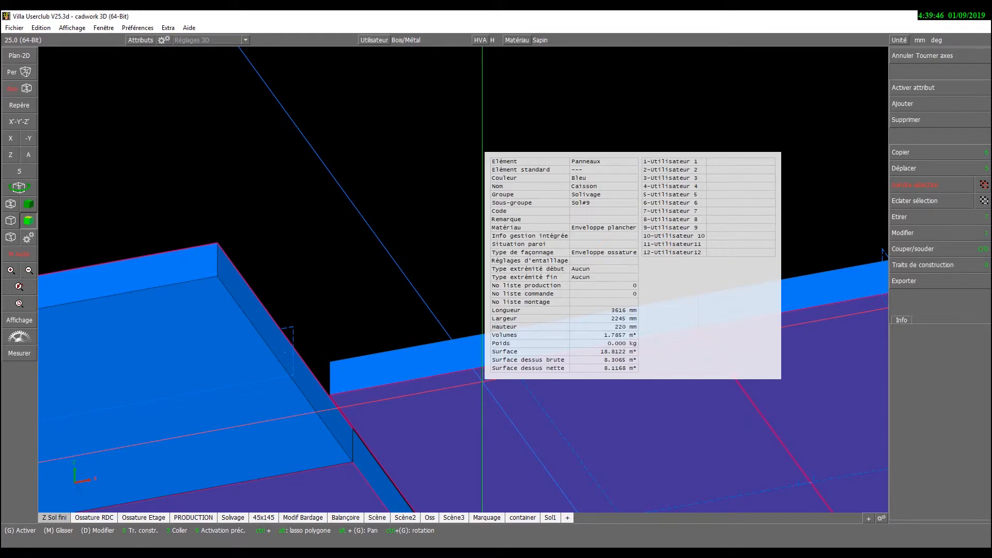
mouse_move(362, 552)
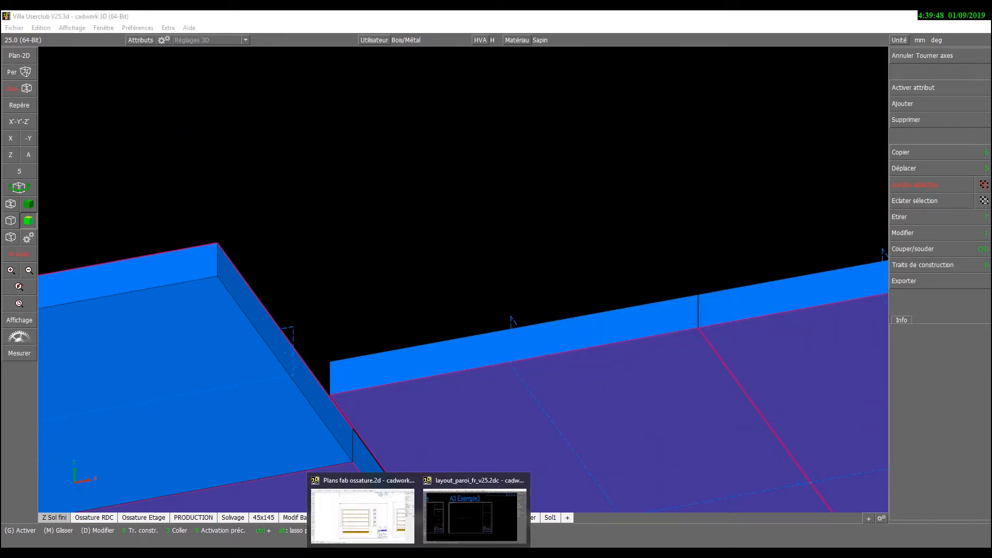
click(357, 521)
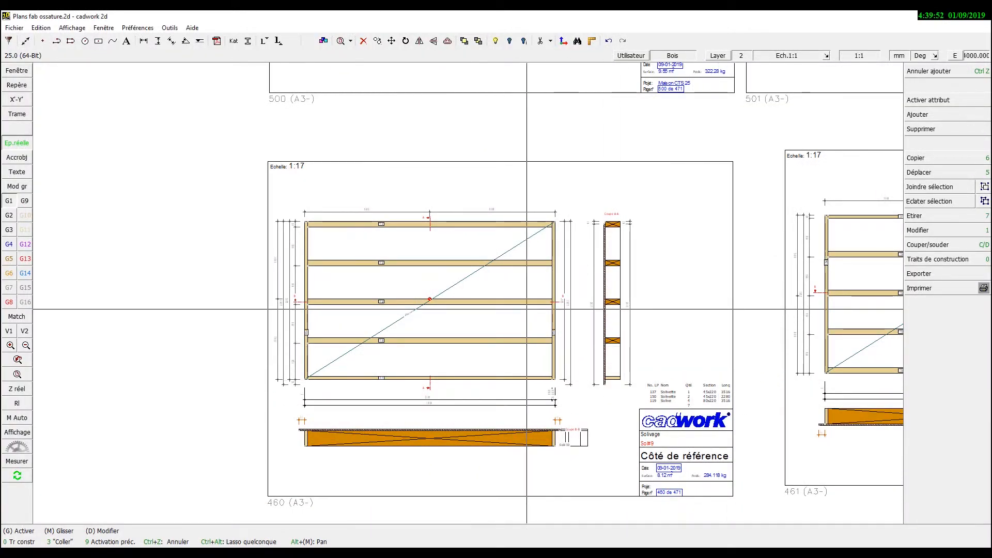
scroll(631, 118, up, 1)
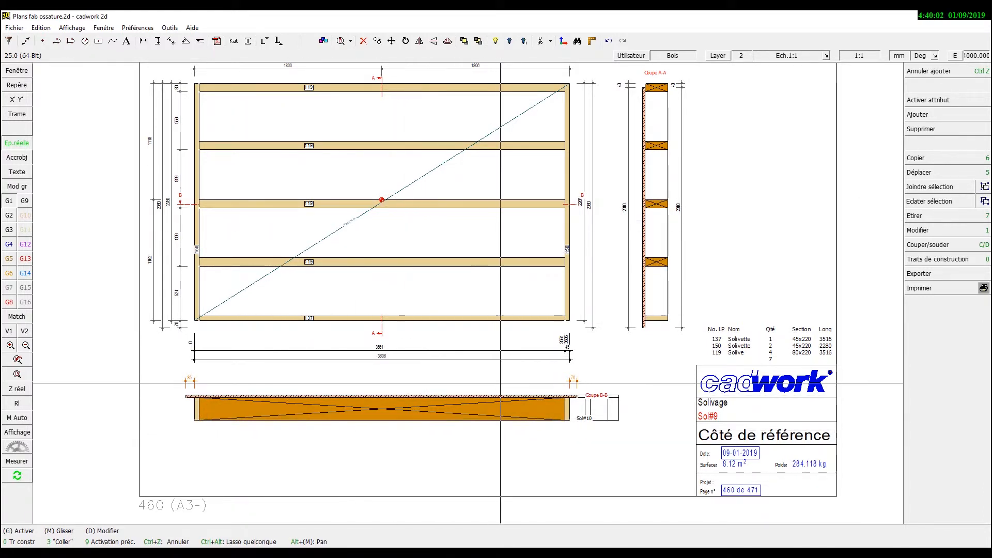
scroll(500, 383, down, 1)
key(Right)
key(Right)
scroll(554, 243, up, 1)
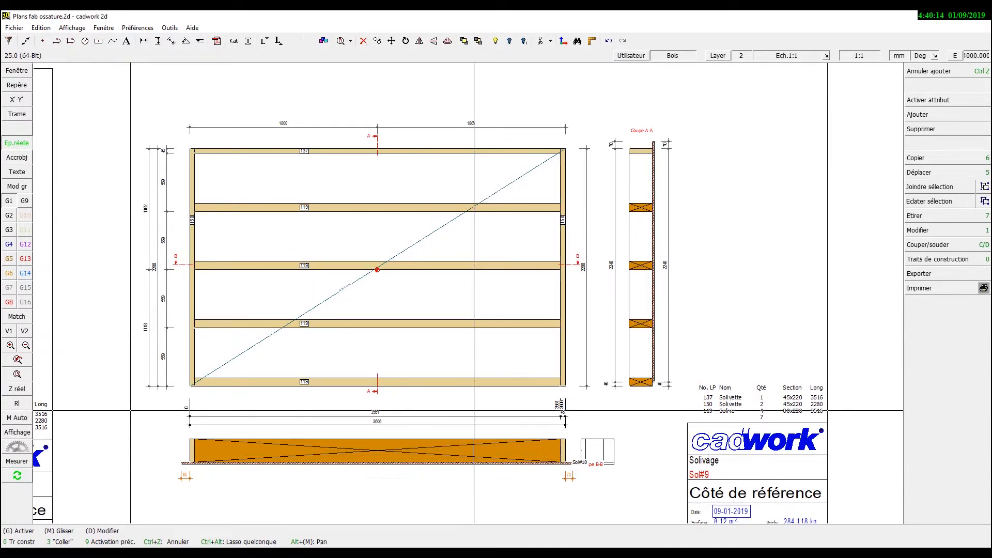
scroll(357, 321, down, 1)
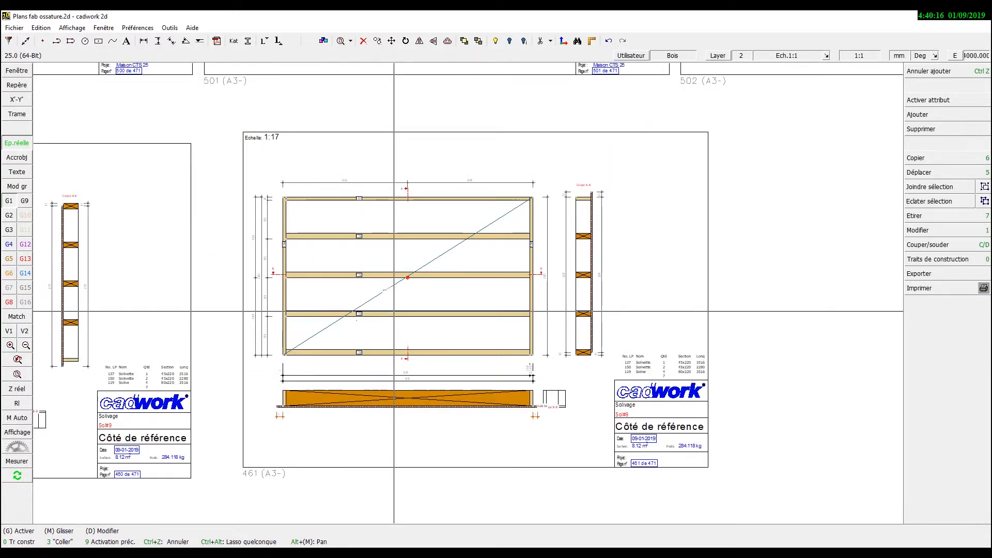
scroll(394, 311, down, 1)
key(Left)
key(Down)
key(Down)
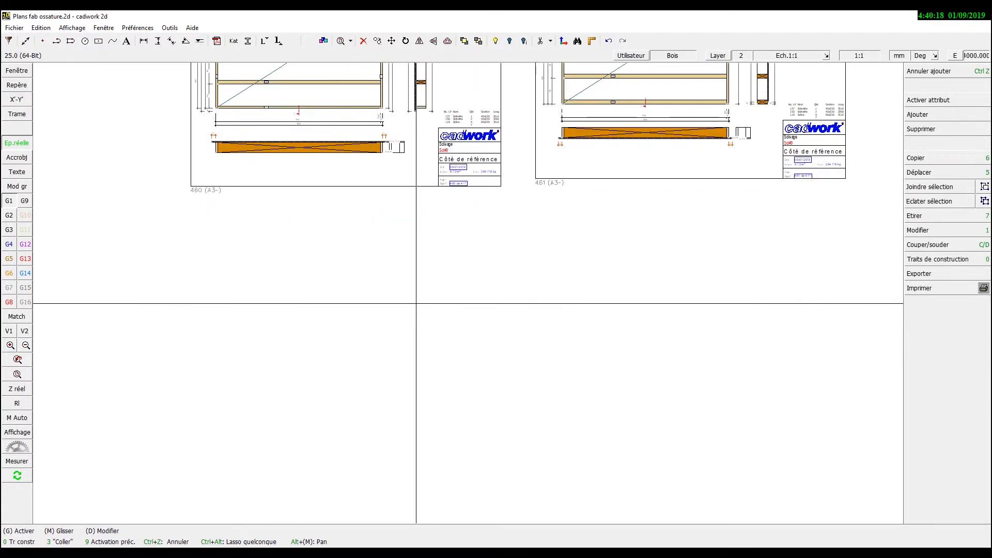
Switch back to cadwork 3D, show the shaded floor elements from above, and select all of them.
key(alt+Tab)
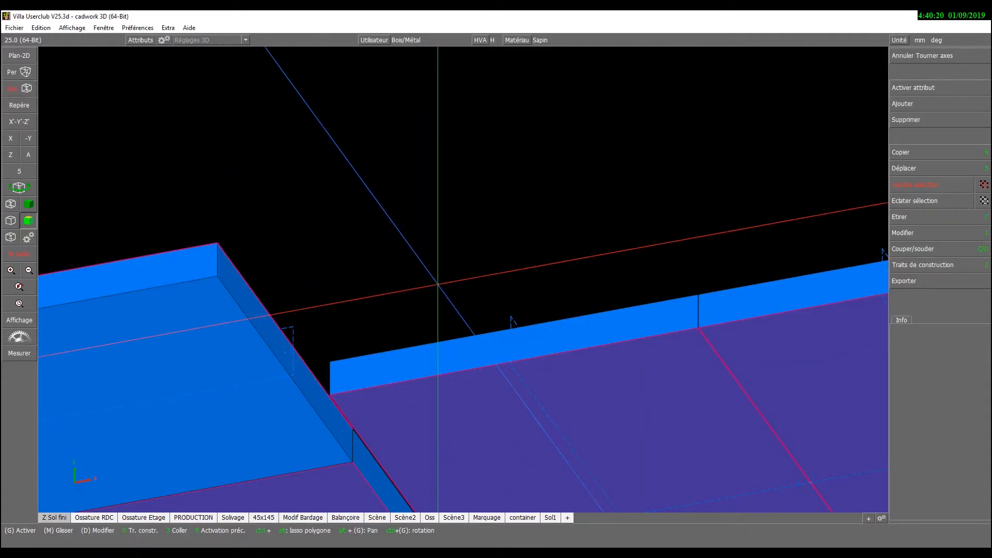
click(11, 203)
scroll(480, 284, down, 2)
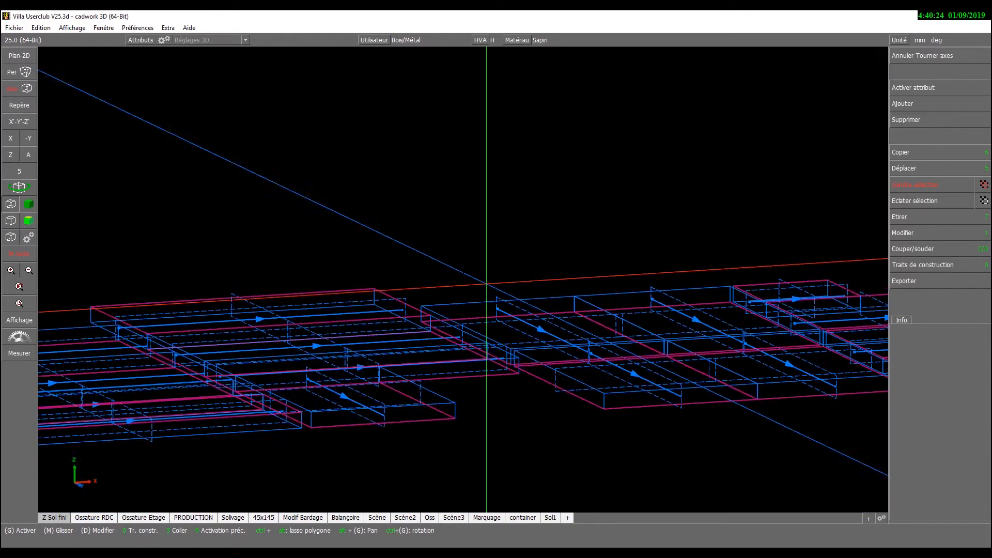
ctrl+drag(487, 284, 435, 312)
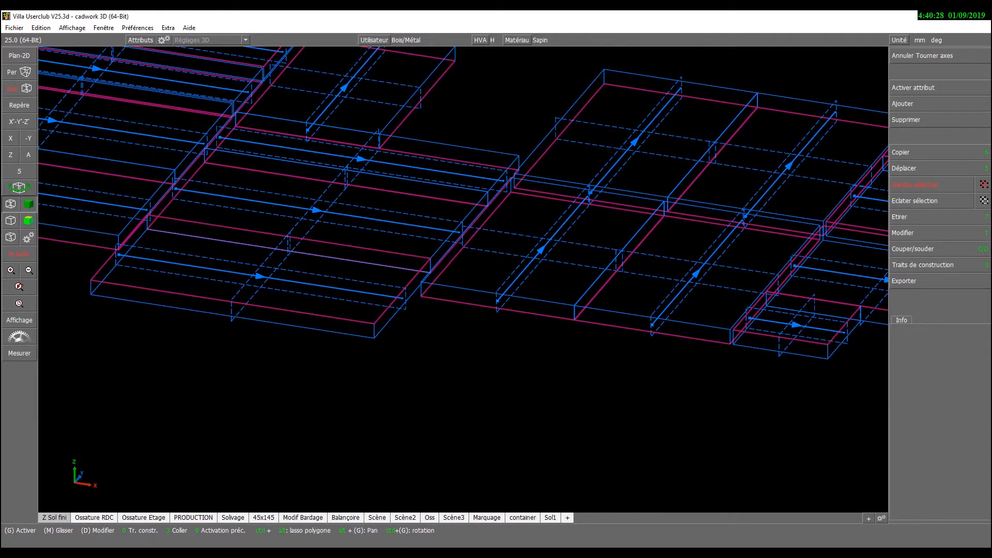
click(28, 204)
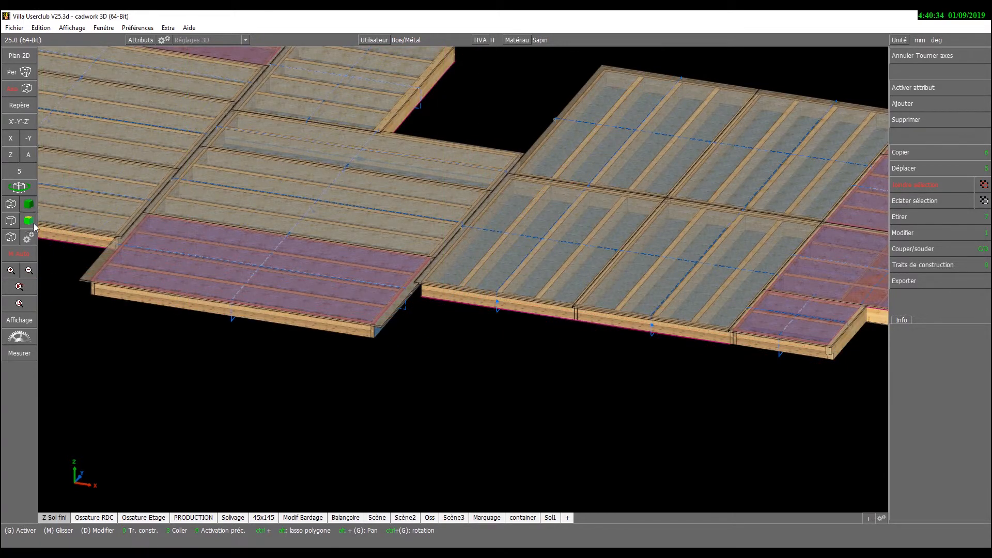
click(33, 224)
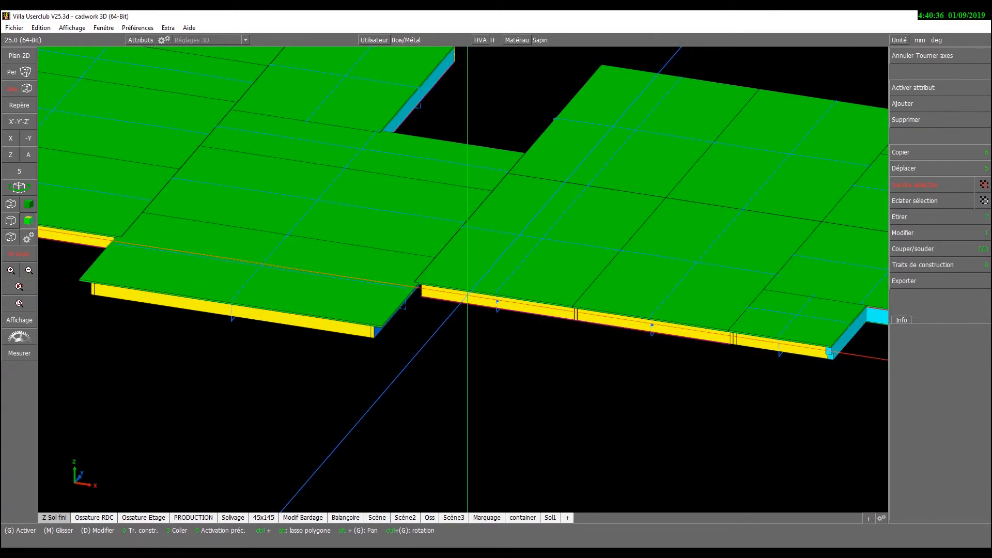
key(ctrl+a)
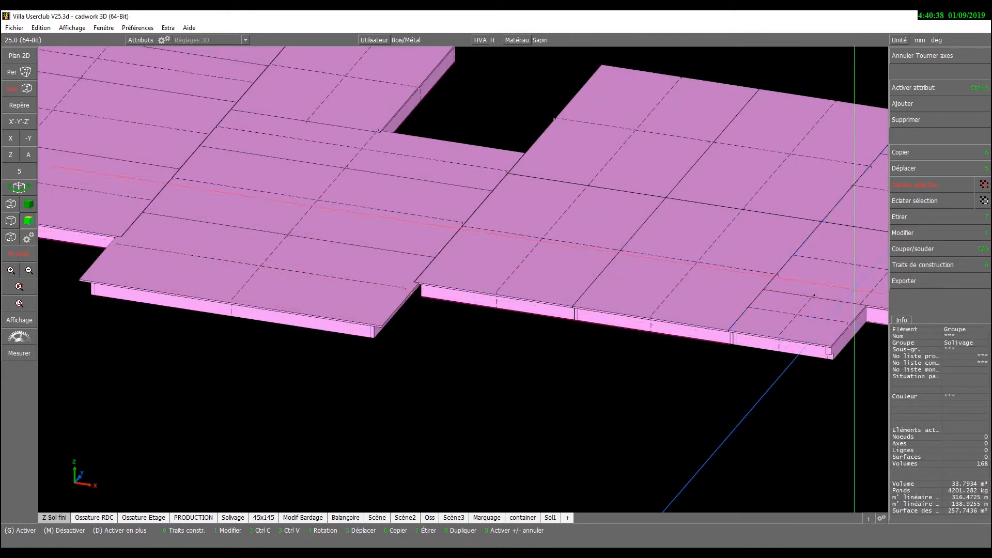
Open the Paroi export settings, review the display, section, dimension and description options, and accept them.
click(925, 279)
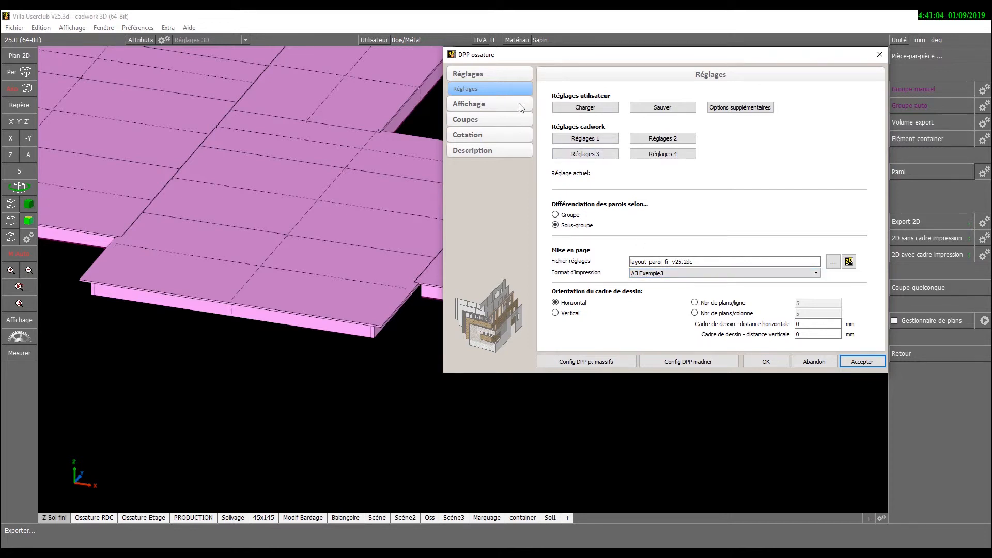
click(495, 103)
click(483, 232)
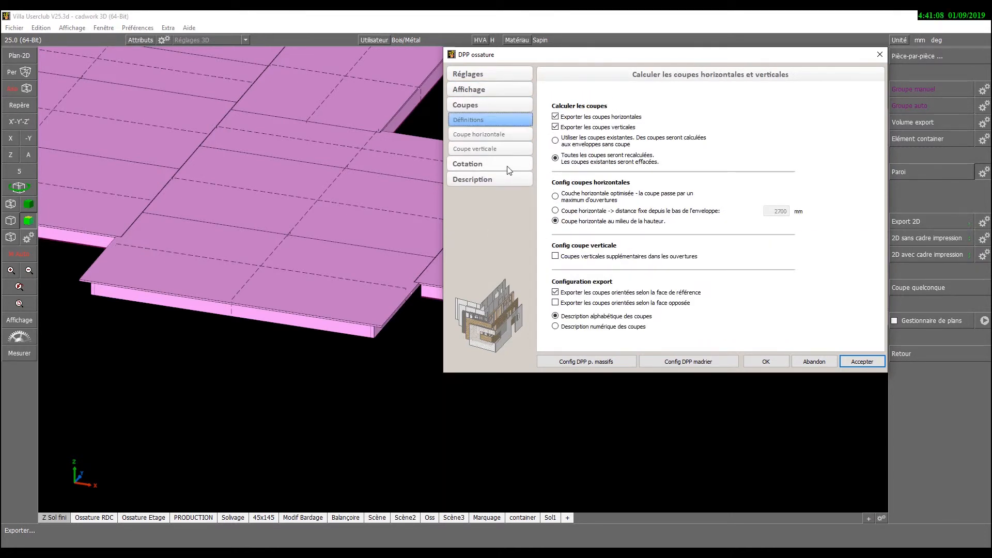
click(508, 166)
click(510, 254)
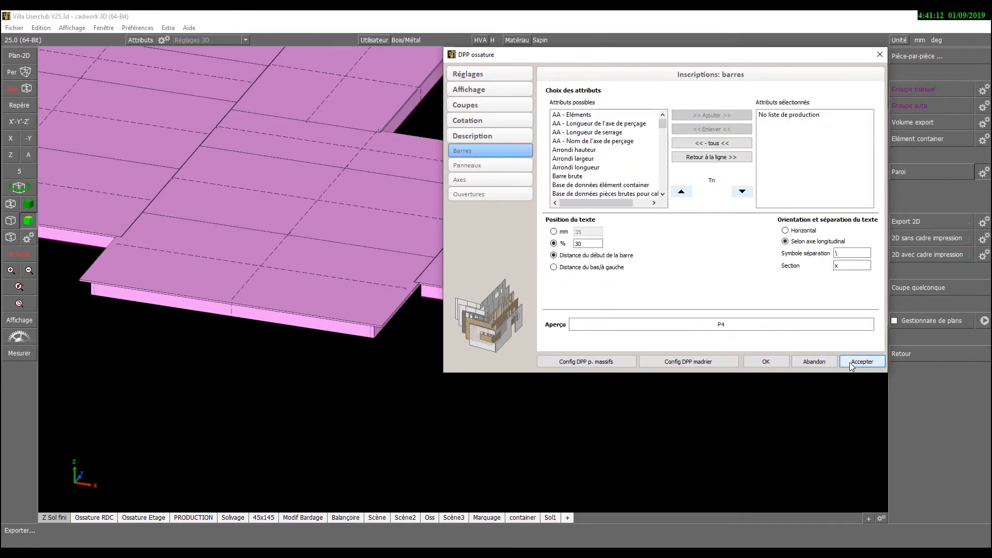
click(761, 362)
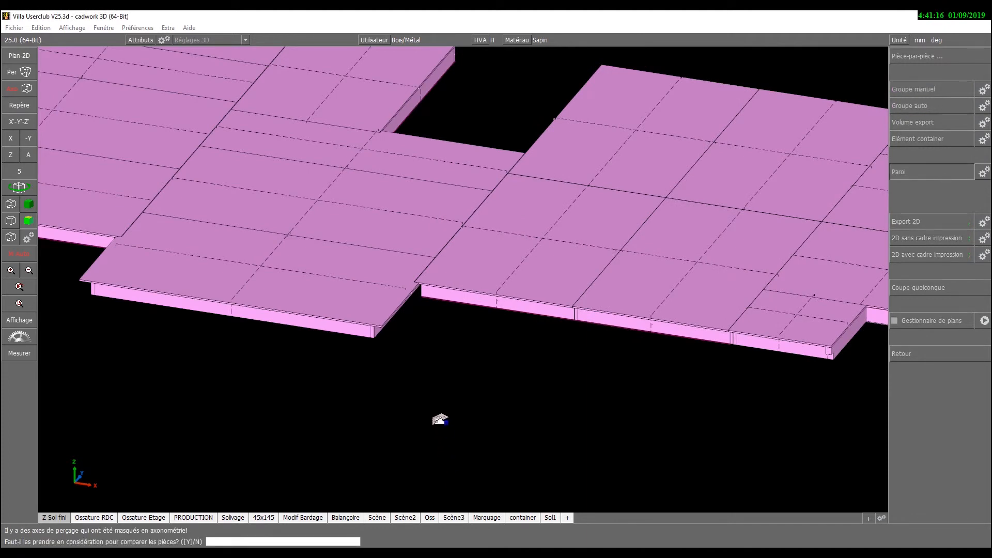
Export the selected floor elements with masked drilling axes considered, using Solivage.cwlm as the production list.
key(Return)
key(Return)
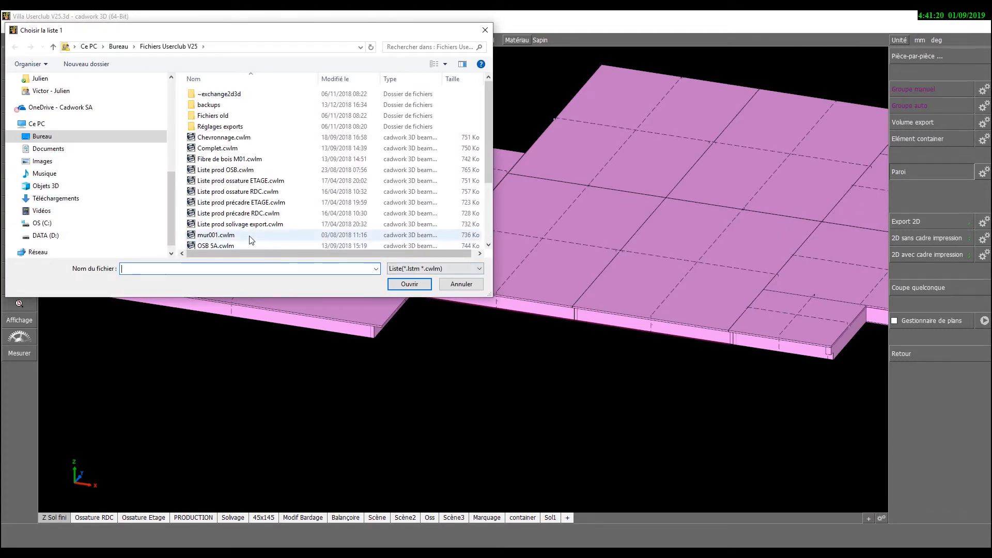
scroll(247, 233, down, 5)
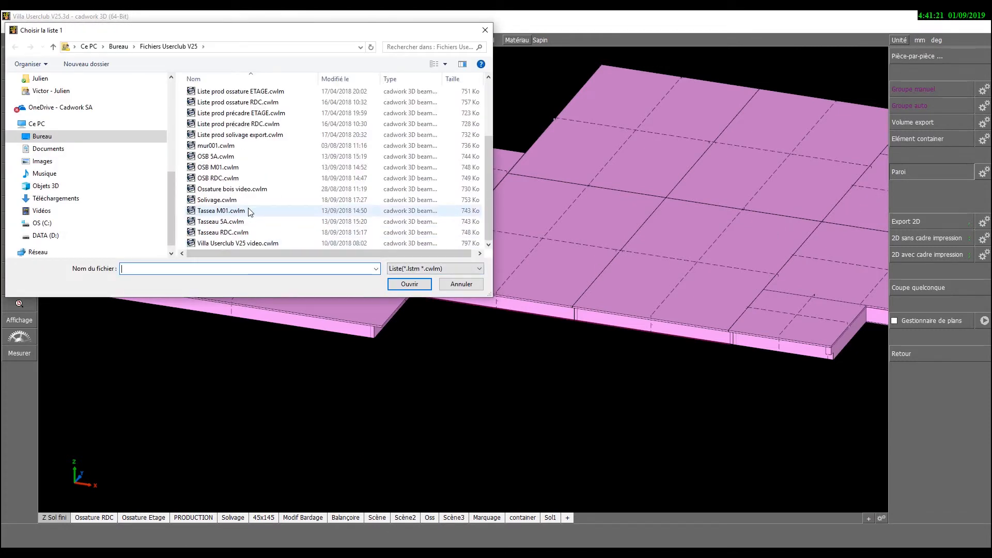
click(216, 199)
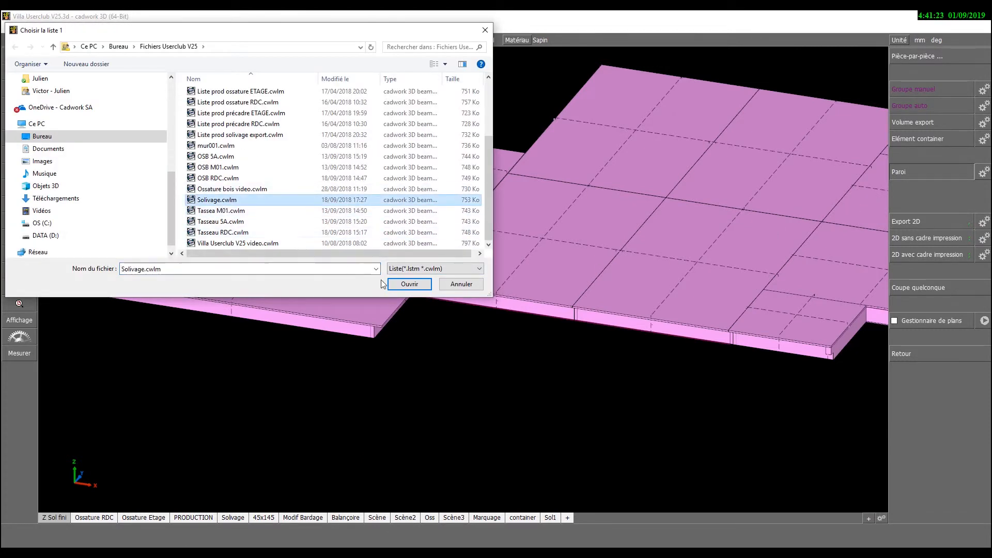
click(409, 285)
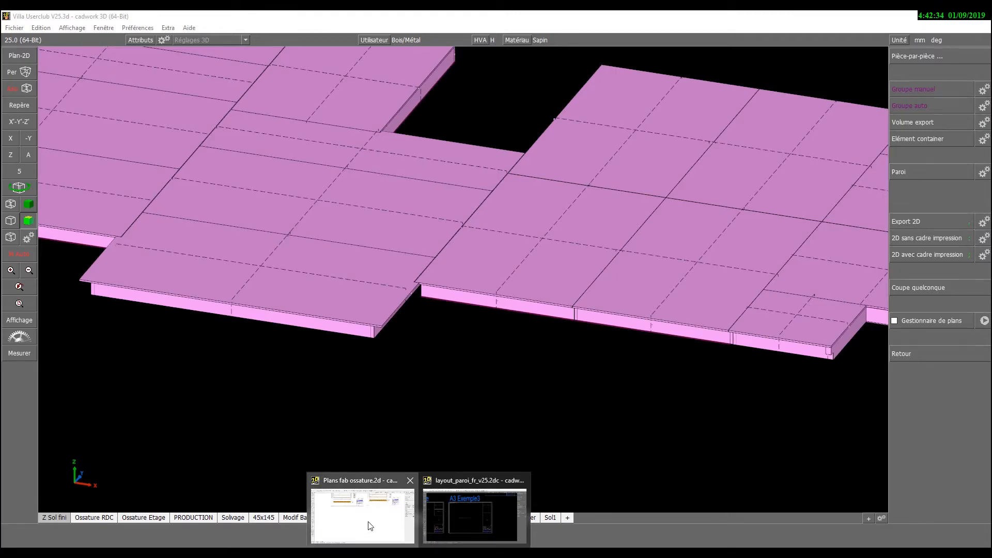
Switch to Plans fab ossature.2d in cadwork 2d and place the exported floor plans directly below sheet 460.
click(370, 525)
key(5)
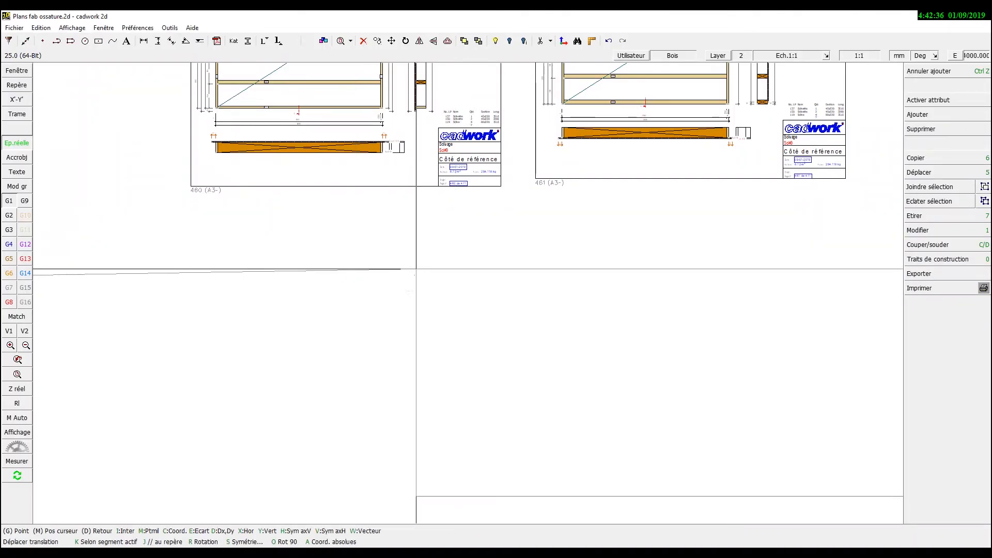
scroll(416, 270, down, 2)
right_click(279, 263)
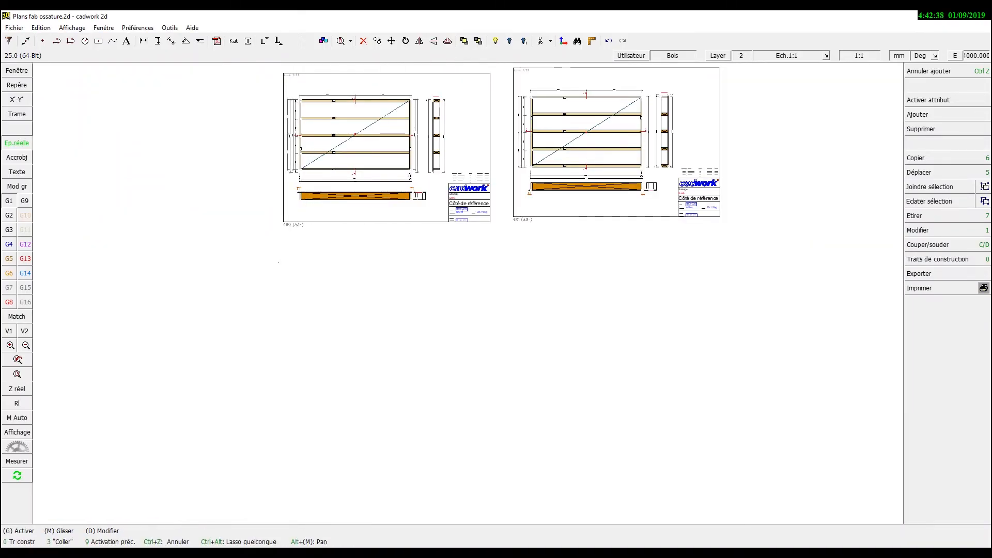
Examine the Sol#1 plan on sheet 462, including its frame dimensions, sections, neighbouring element labels and title block.
scroll(467, 293, down, 1)
scroll(279, 264, up, 1)
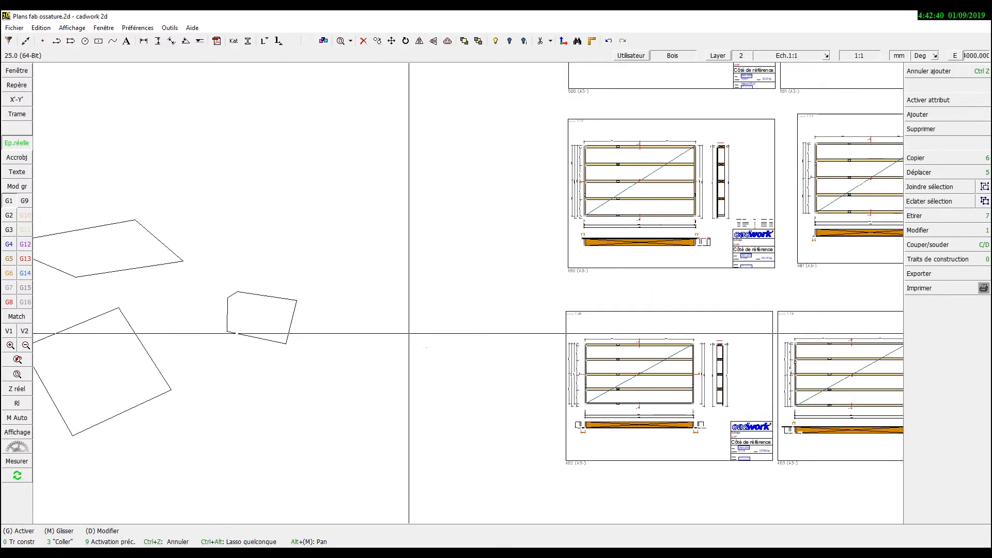
scroll(699, 400, up, 2)
scroll(382, 289, up, 1)
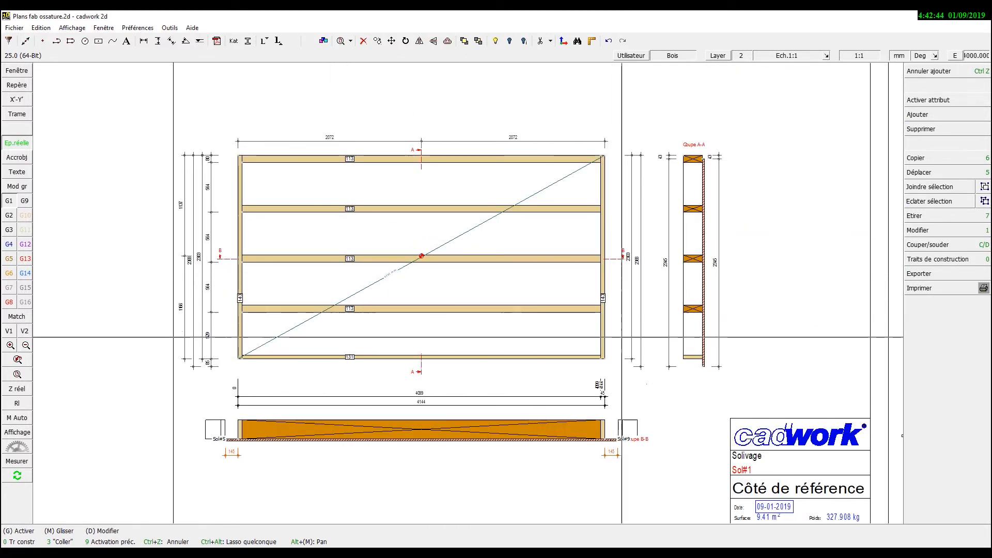
scroll(764, 328, down, 2)
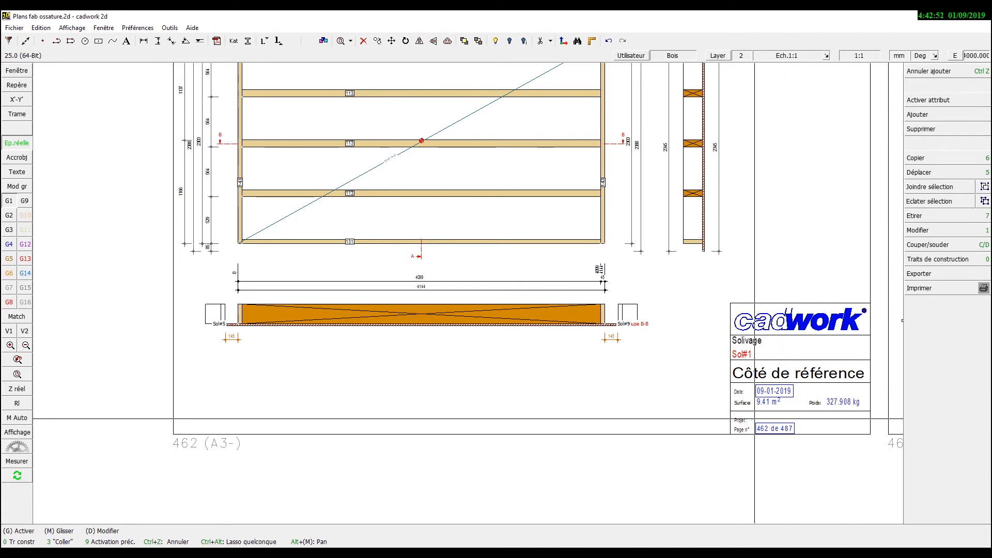
scroll(541, 343, up, 3)
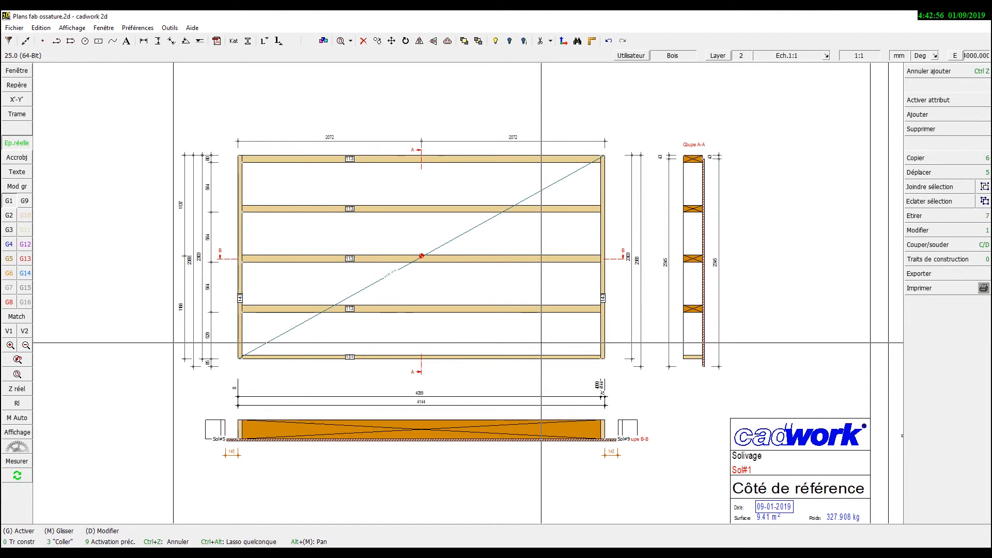
scroll(541, 342, down, 3)
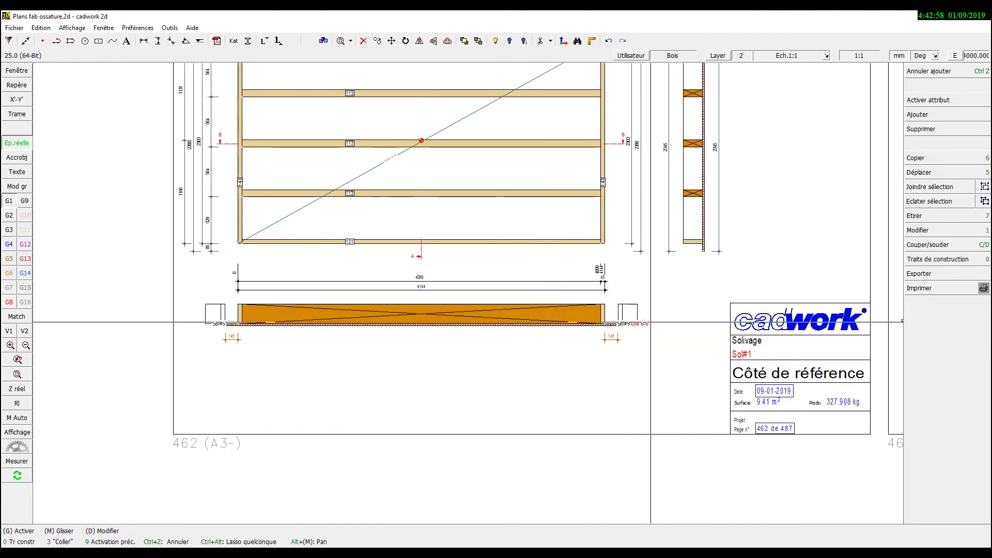
Look through the following Solivage floor plans on sheets 463 to 465 and compare their layouts and sections.
key(Page_Down)
key(Right)
key(Right)
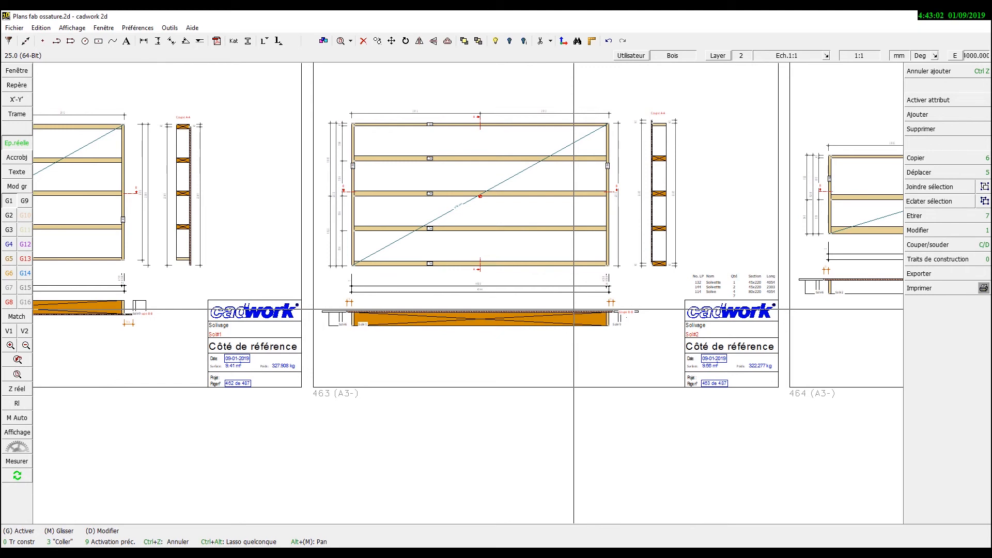
key(Page_Down)
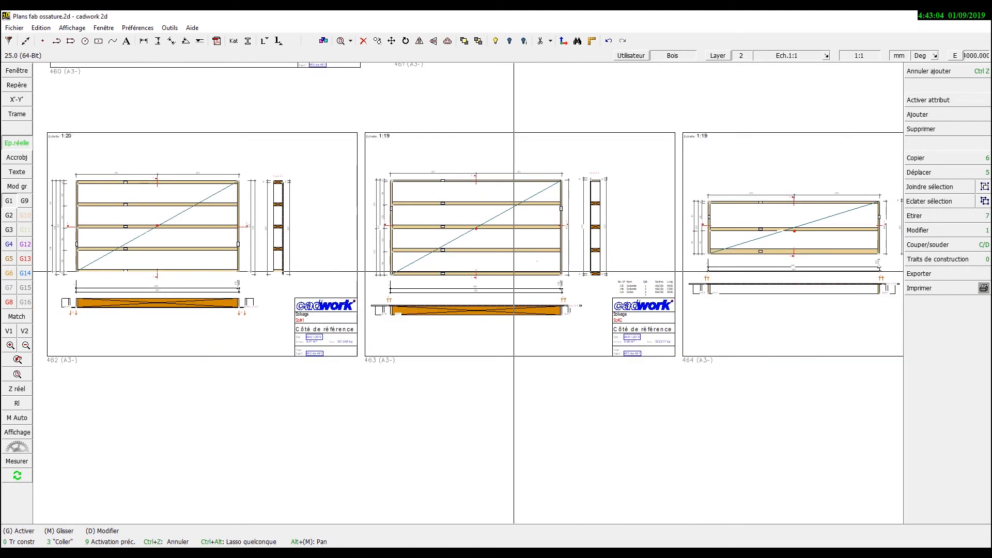
key(Right)
key(Right)
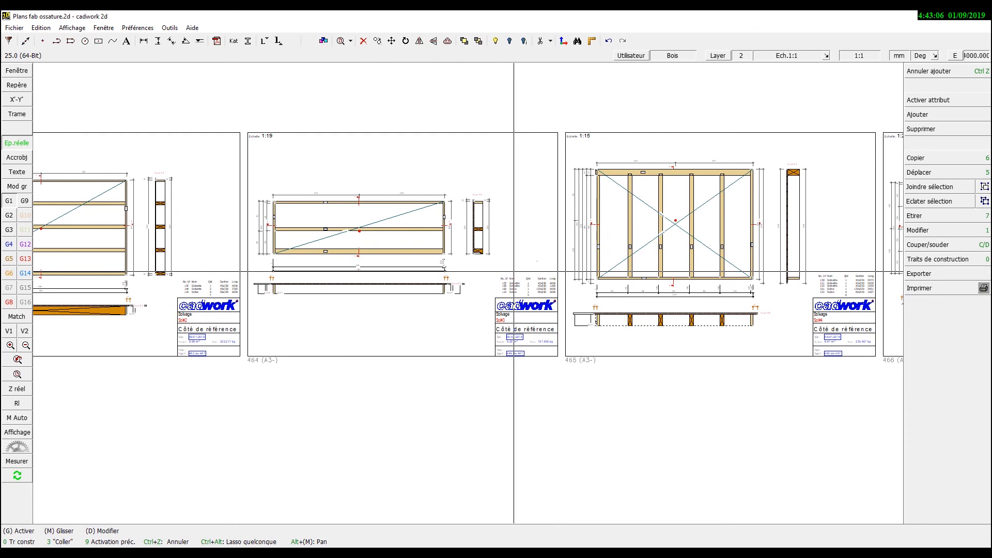